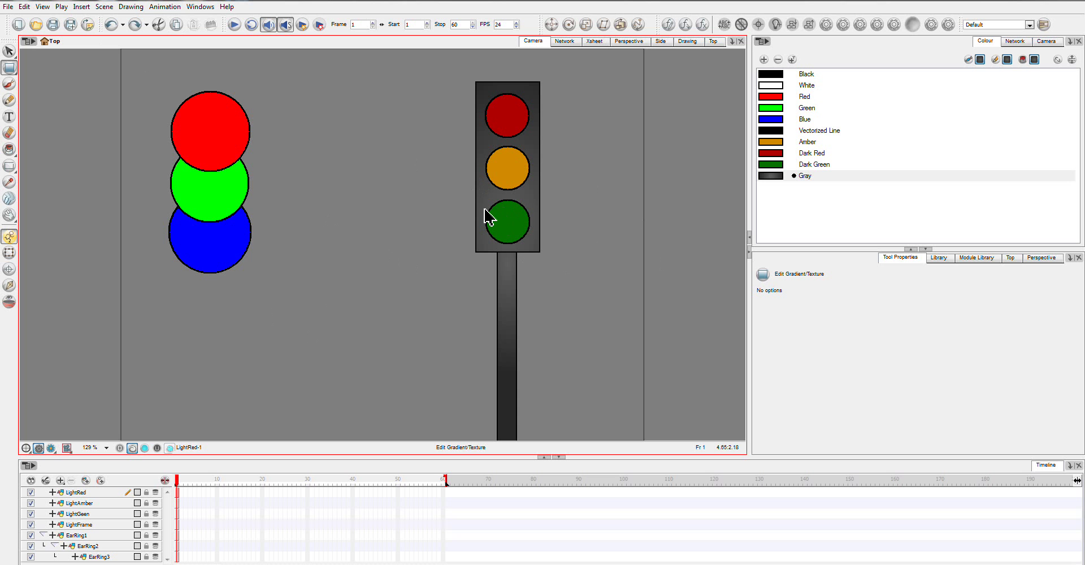
Switch to the Network view and check which toolbars are available
{"action": "left_click", "coordinate": [572, 42]}
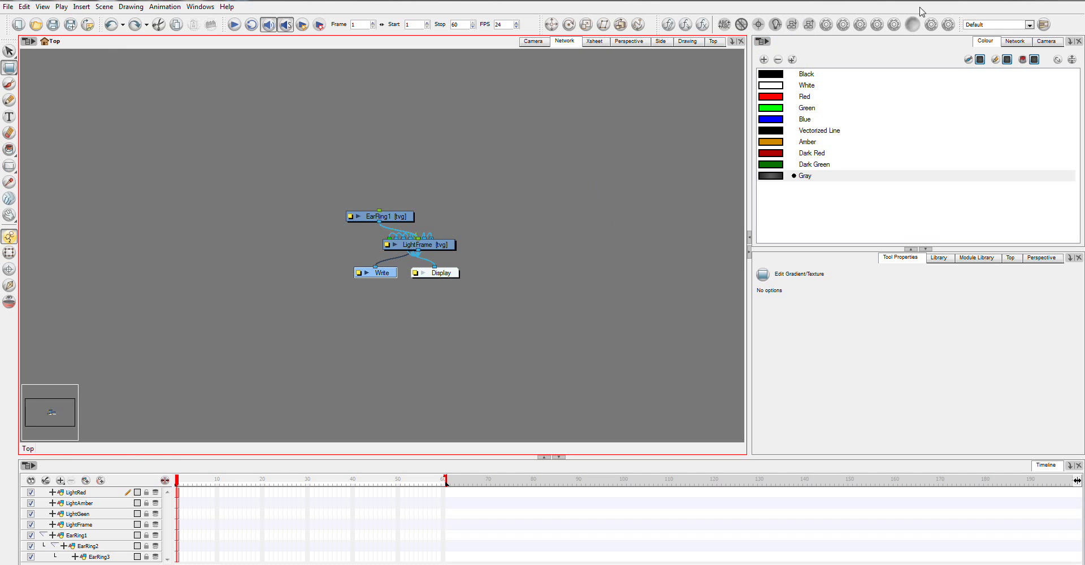
{"action": "right_click", "coordinate": [1073, 25]}
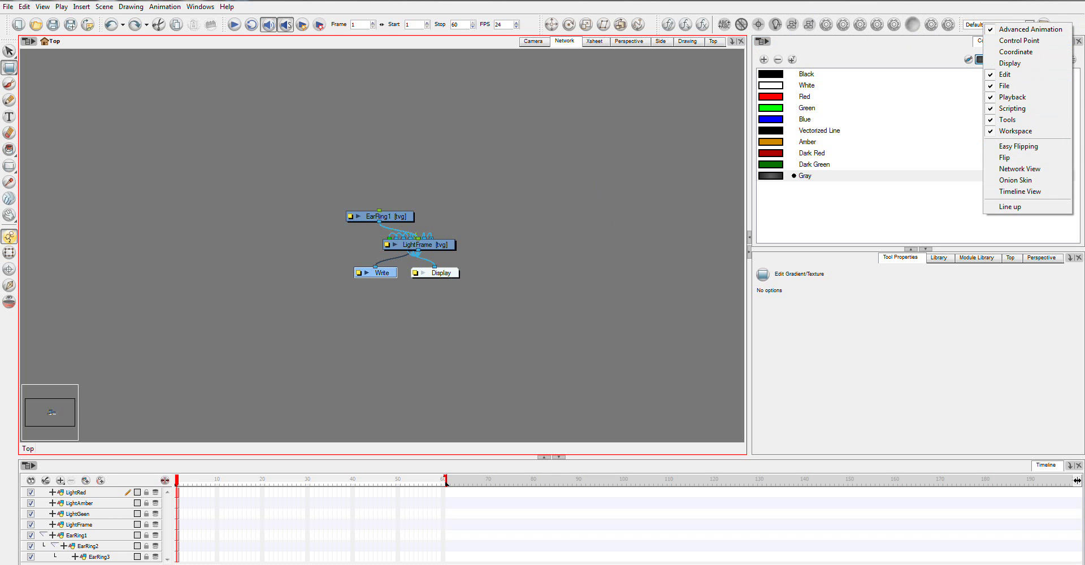
{"action": "left_click", "coordinate": [881, 11]}
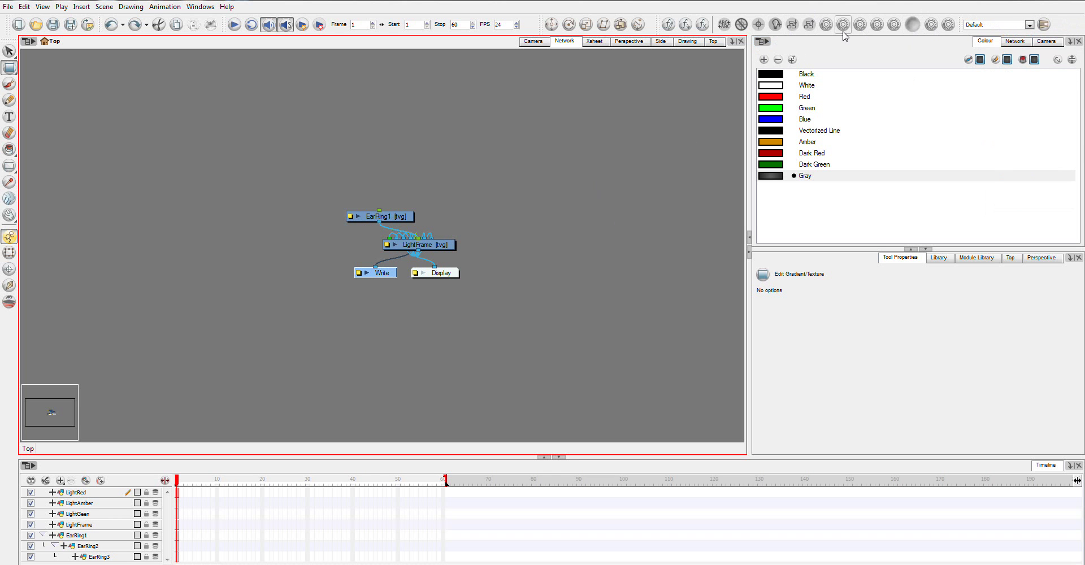
Auto-order the network so all light and EarRing nodes feed one Composite, then nudge Display
{"action": "left_click", "coordinate": [806, 28]}
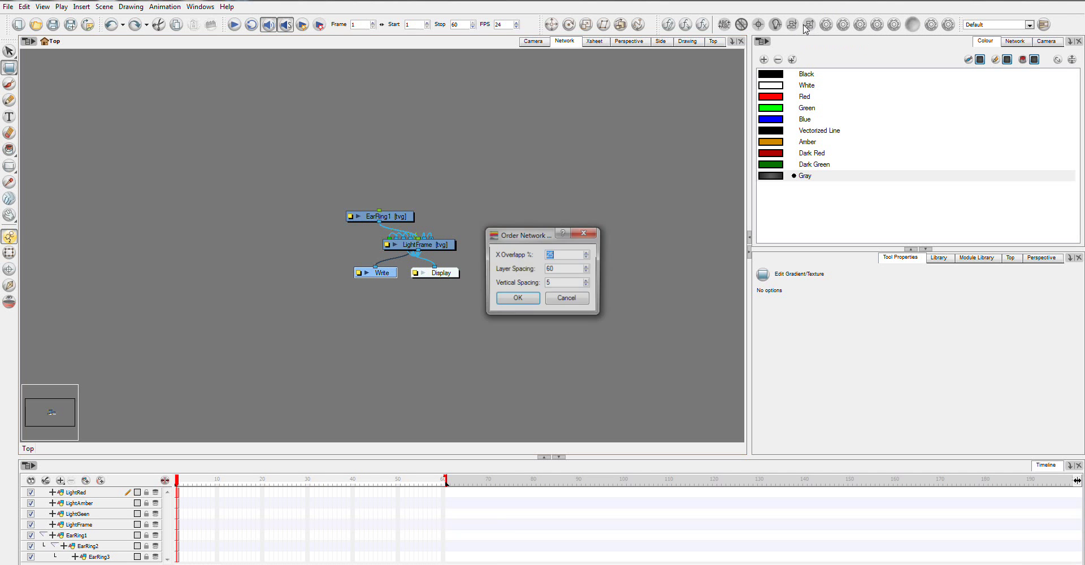
{"action": "left_click", "coordinate": [516, 300]}
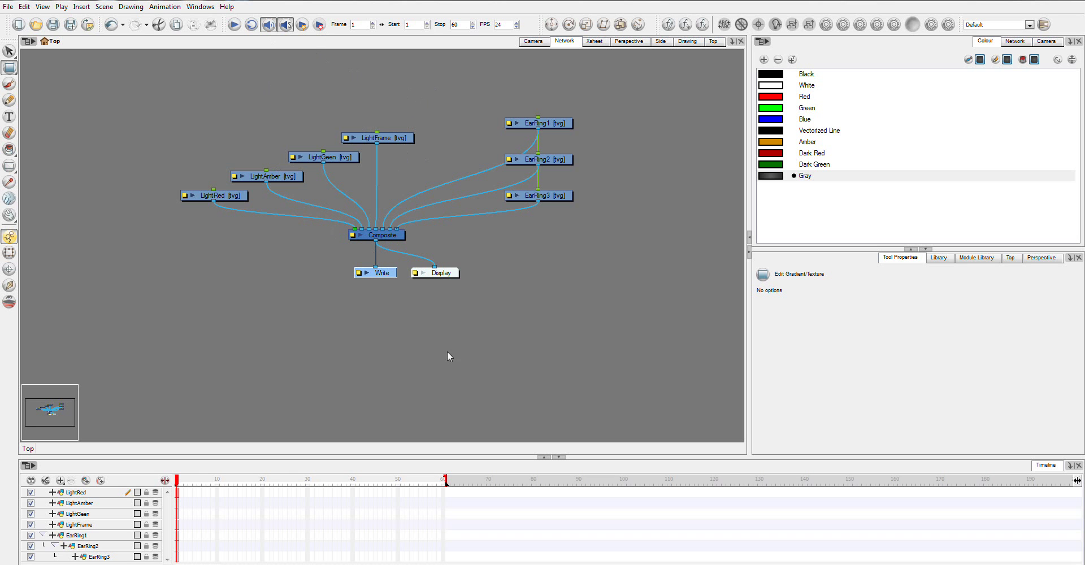
{"action": "mouse_move", "coordinate": [449, 273]}
{"action": "left_mouse_down"}
{"action": "mouse_move", "coordinate": [456, 285]}
{"action": "mouse_move", "coordinate": [442, 279]}
{"action": "left_mouse_up"}
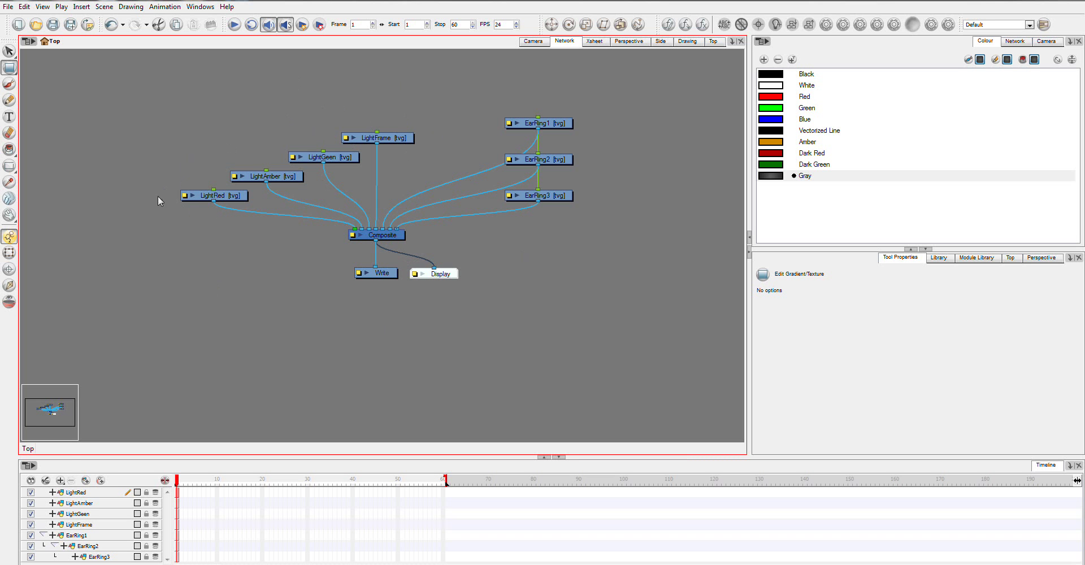
Compare the Camera and Network views, then nudge the Composite node slightly right
{"action": "left_click", "coordinate": [532, 41]}
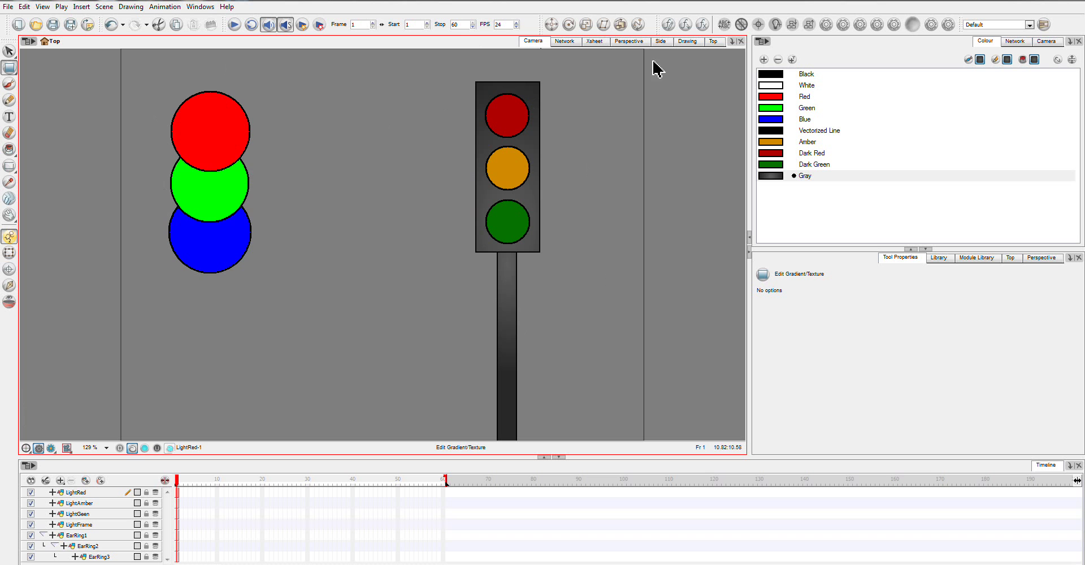
{"action": "left_click", "coordinate": [564, 41]}
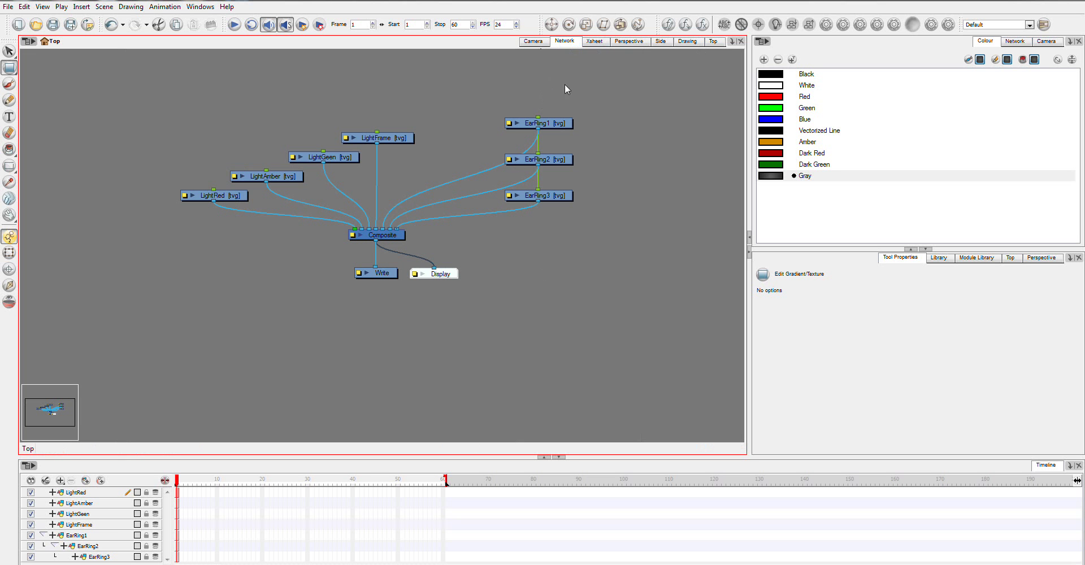
{"action": "left_click", "coordinate": [533, 41]}
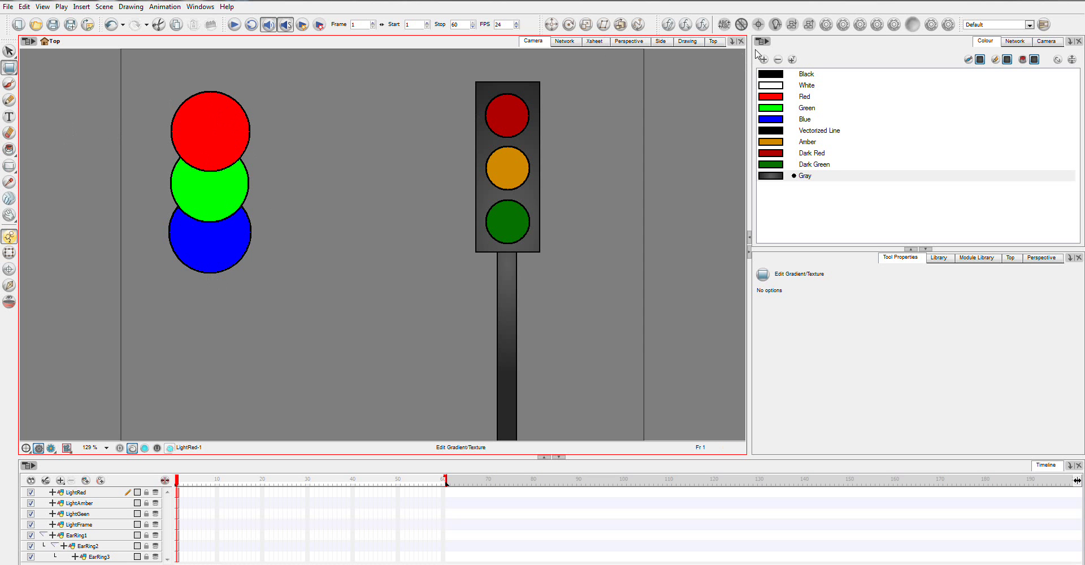
{"action": "left_click", "coordinate": [564, 43]}
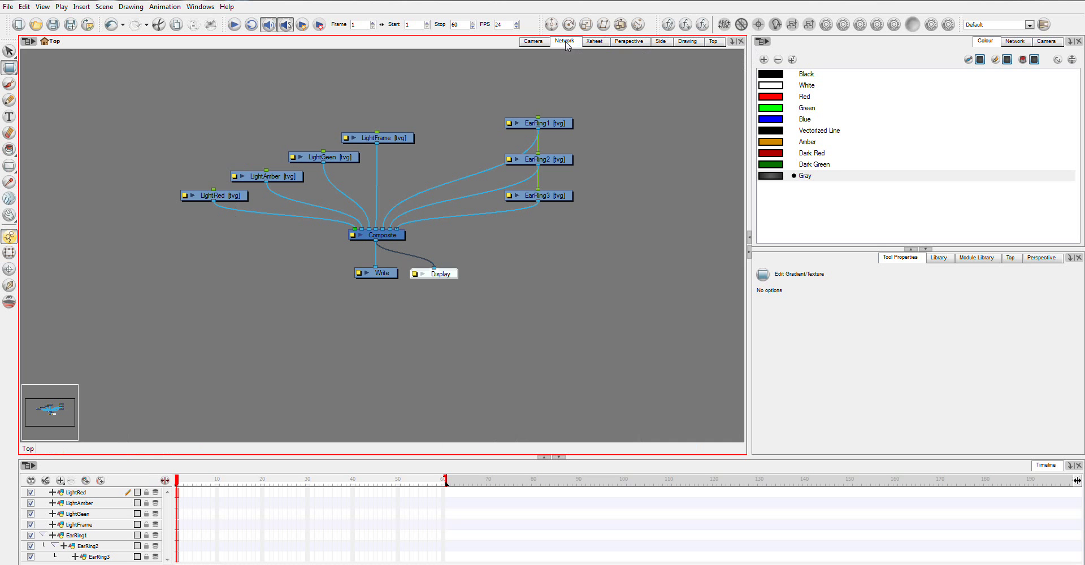
{"action": "mouse_move", "coordinate": [387, 236]}
{"action": "left_mouse_down"}
{"action": "mouse_move", "coordinate": [375, 234]}
{"action": "mouse_move", "coordinate": [396, 237]}
{"action": "left_mouse_up"}
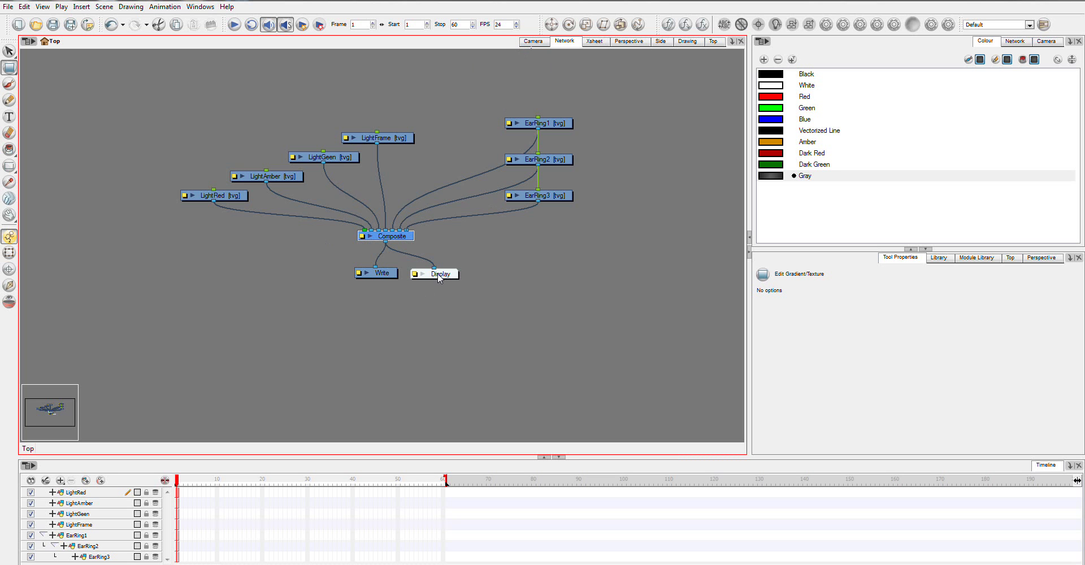
Move Display right, show the Camera view beside it, and rewire Composite's output into Display
{"action": "left_click_drag", "start_coordinate": [429, 275], "coordinate": [453, 275]}
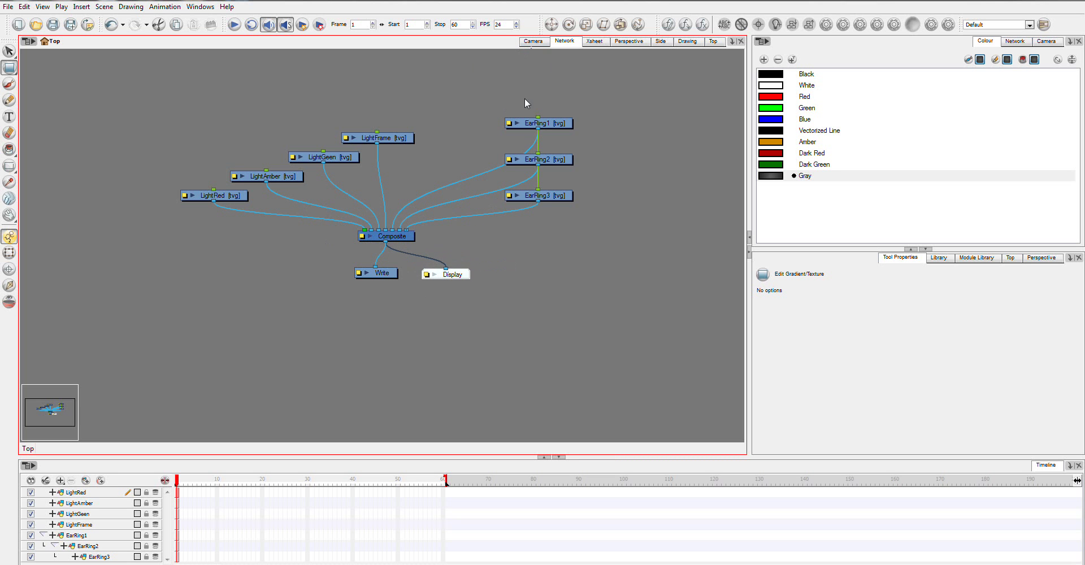
{"action": "left_click", "coordinate": [1046, 42]}
{"action": "left_click", "coordinate": [407, 257]}
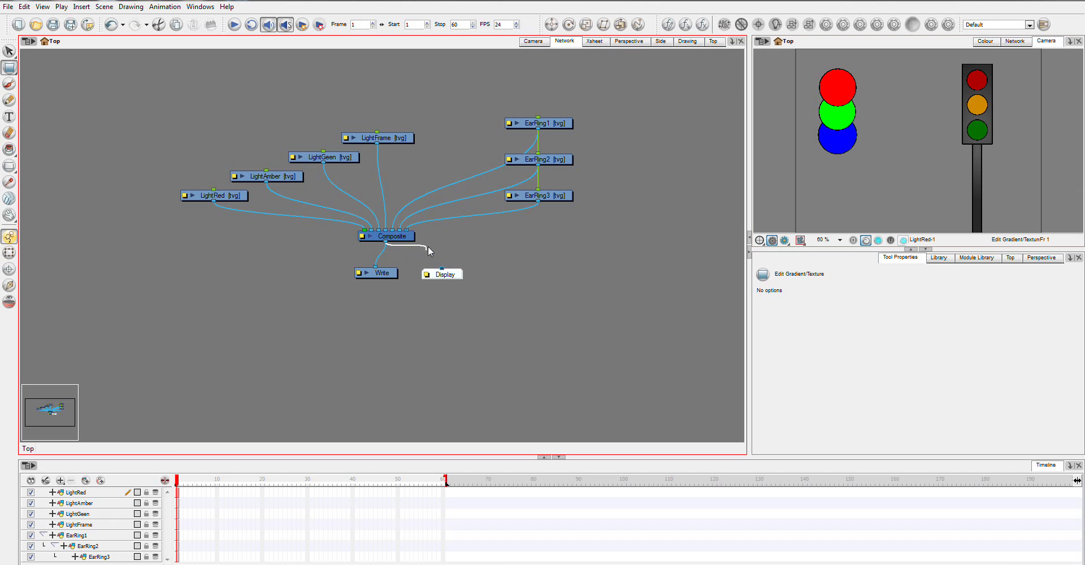
{"action": "key", "text": "Delete"}
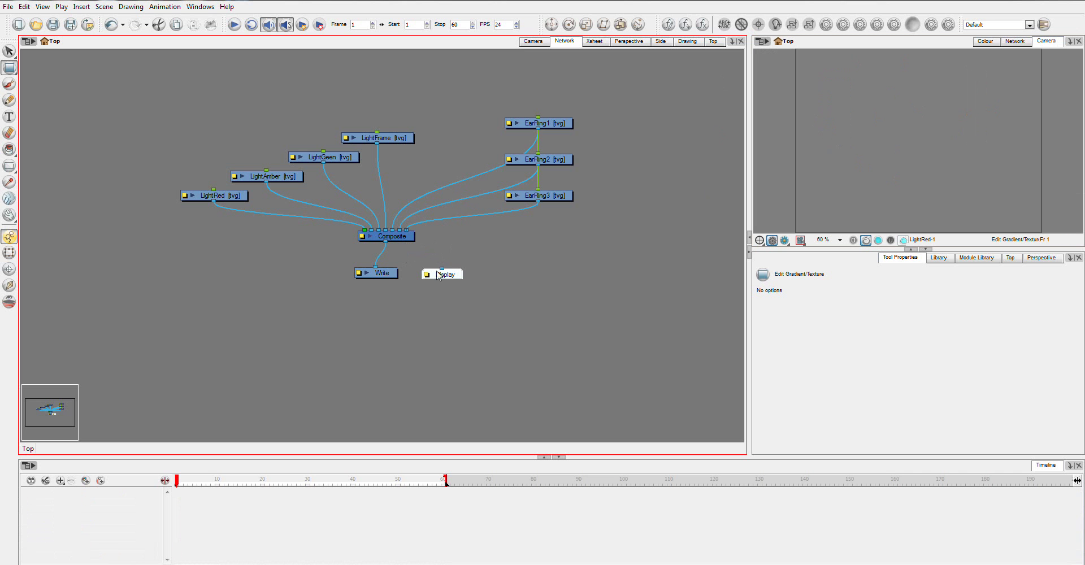
{"action": "left_click_drag", "start_coordinate": [441, 270], "coordinate": [401, 241]}
{"action": "left_click_drag", "start_coordinate": [443, 269], "coordinate": [385, 242]}
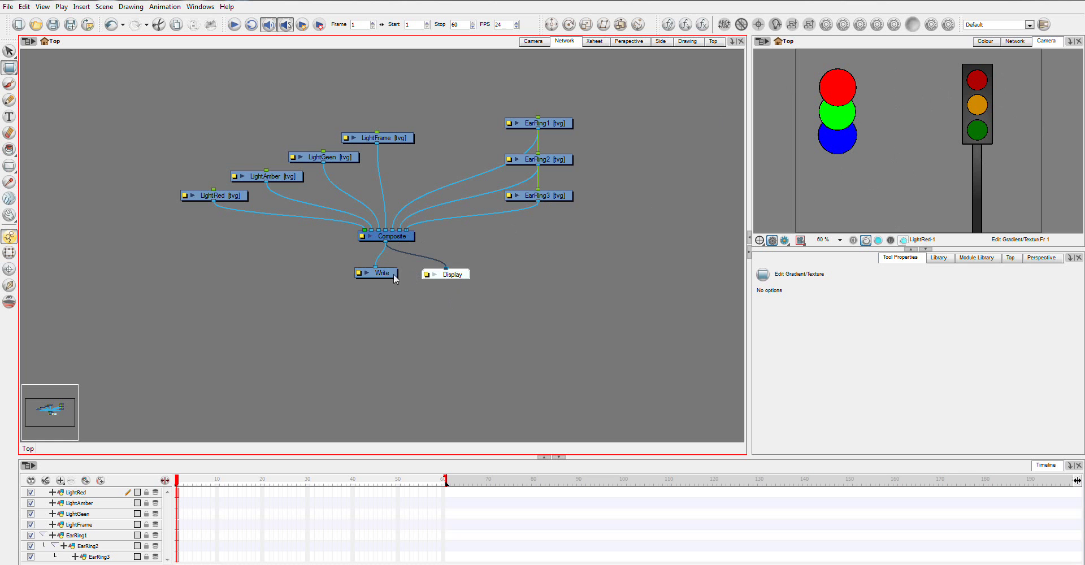
Move the Write node left and keep it outputting TGA drawing frames rather than a movie
{"action": "left_click_drag", "start_coordinate": [387, 276], "coordinate": [374, 285]}
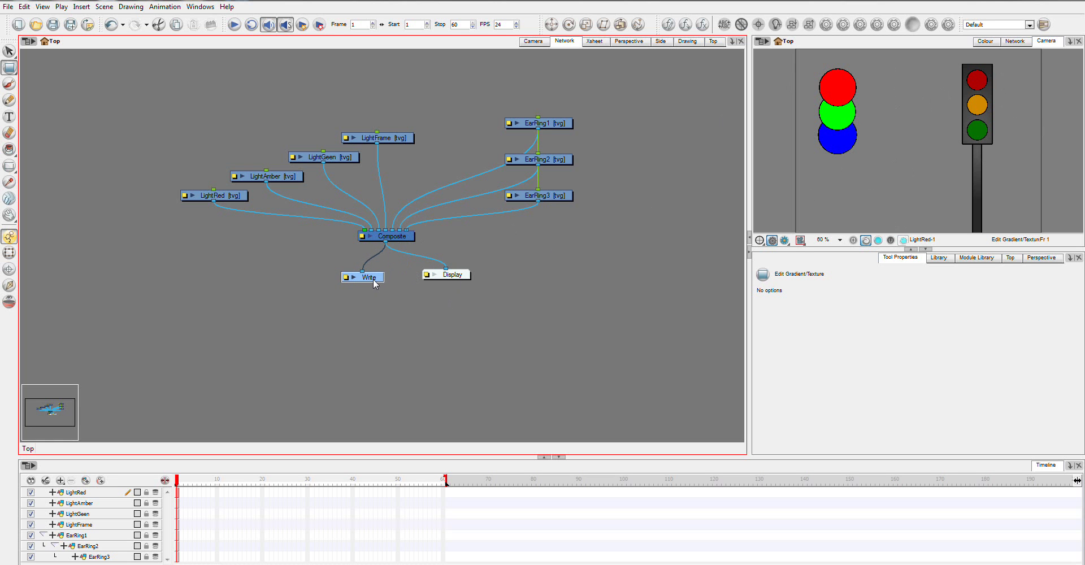
{"action": "left_click", "coordinate": [345, 277]}
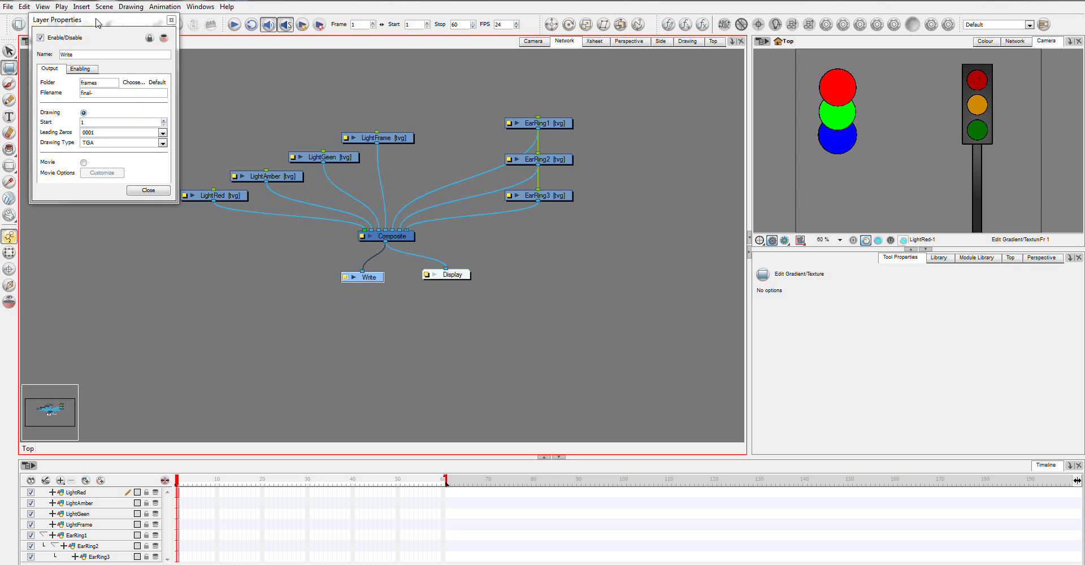
{"action": "left_click_drag", "start_coordinate": [96, 20], "coordinate": [112, 40]}
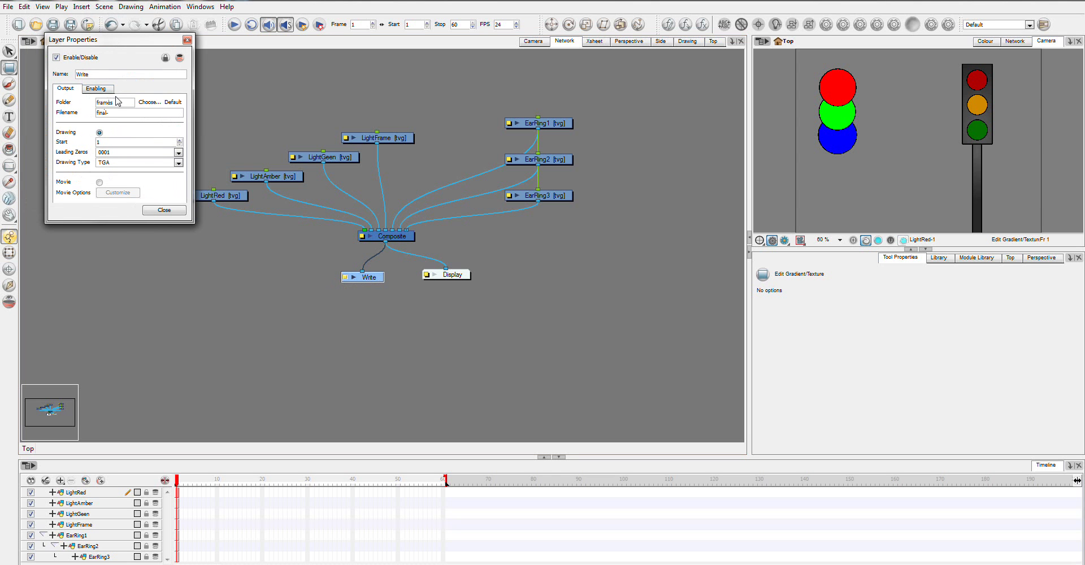
{"action": "left_click", "coordinate": [178, 162]}
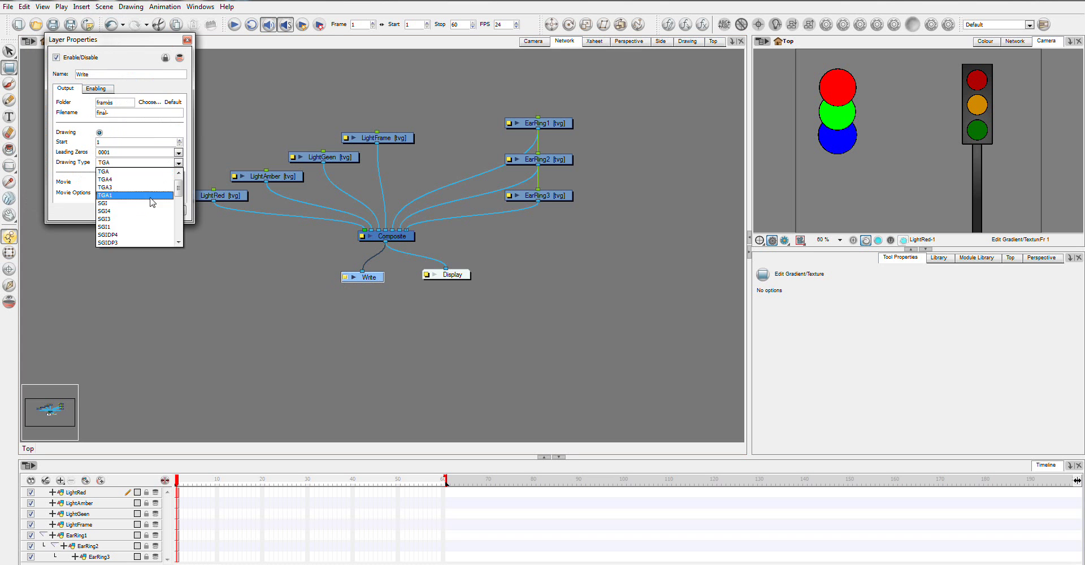
{"action": "left_click", "coordinate": [83, 141]}
{"action": "left_click", "coordinate": [100, 182]}
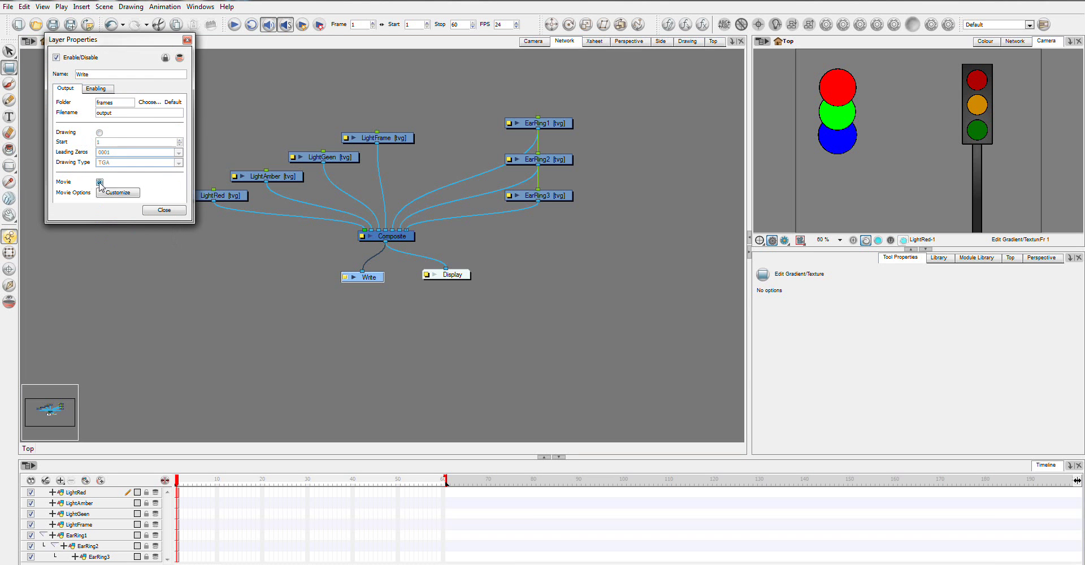
{"action": "left_click", "coordinate": [100, 132]}
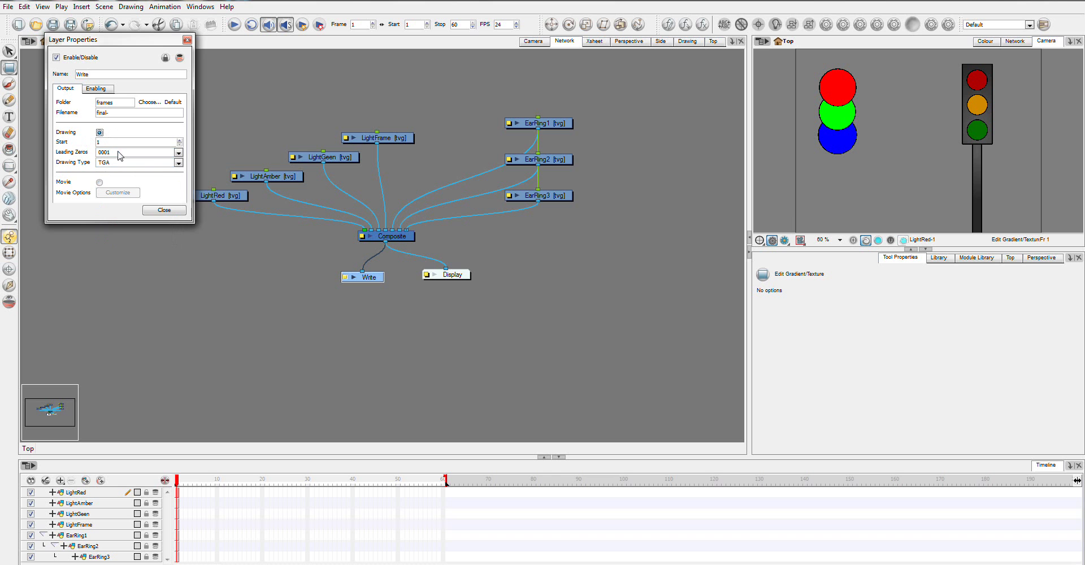
{"action": "left_click", "coordinate": [168, 210]}
{"action": "left_click", "coordinate": [9, 8]}
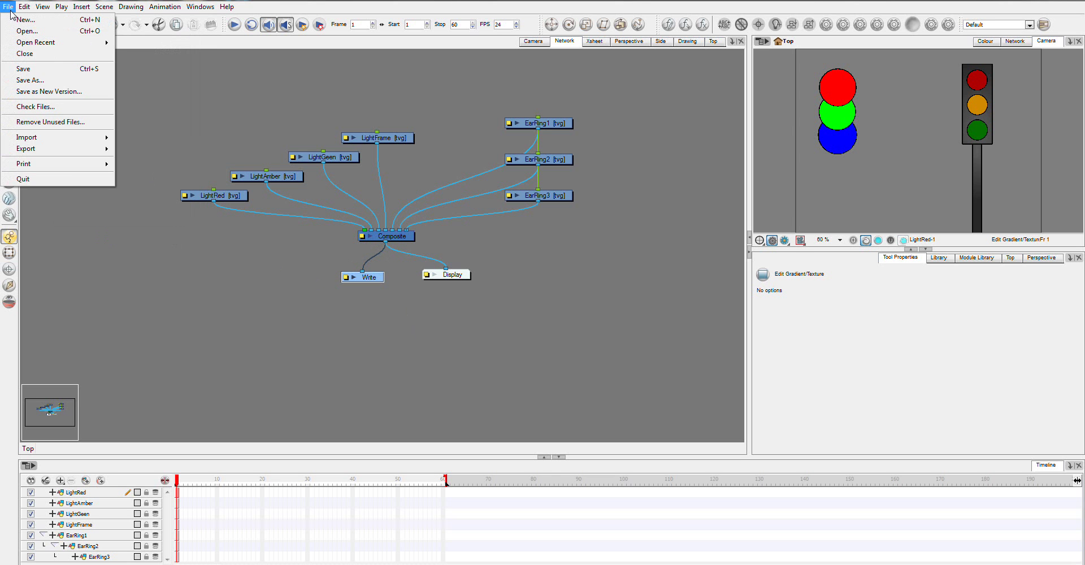
{"action": "mouse_move", "coordinate": [79, 167]}
{"action": "mouse_move", "coordinate": [79, 148]}
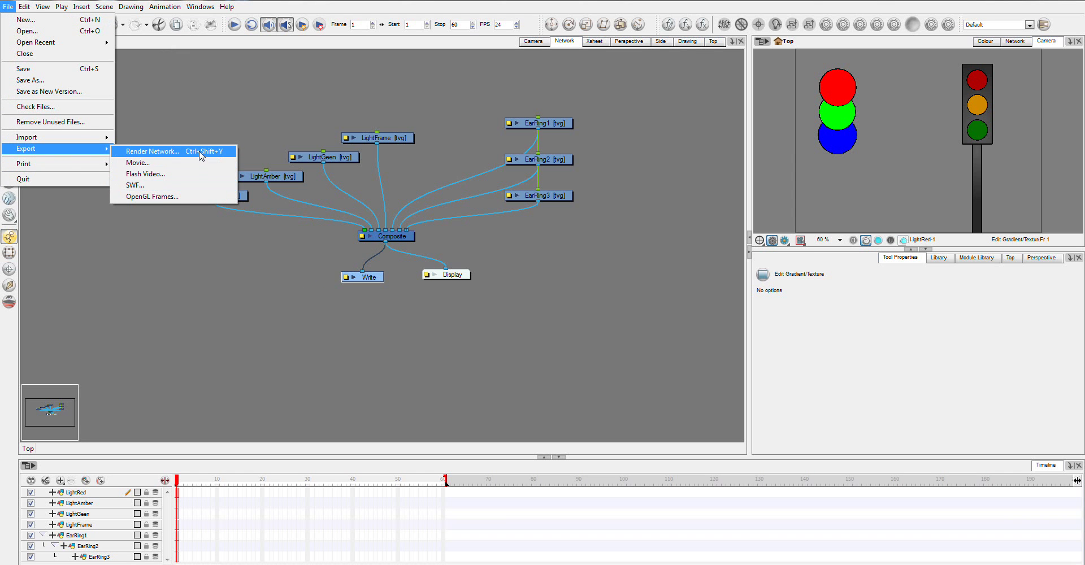
{"action": "left_click", "coordinate": [344, 310]}
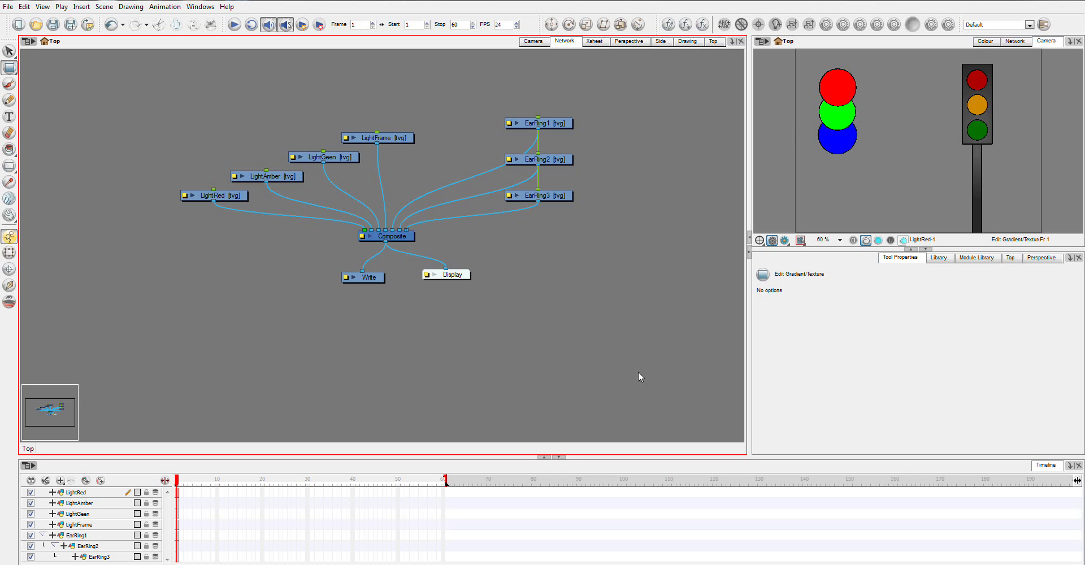
Nudge Display lower and select the red and green lamps in the Camera view
{"action": "left_click_drag", "start_coordinate": [459, 280], "coordinate": [457, 285]}
{"action": "left_click", "coordinate": [521, 43]}
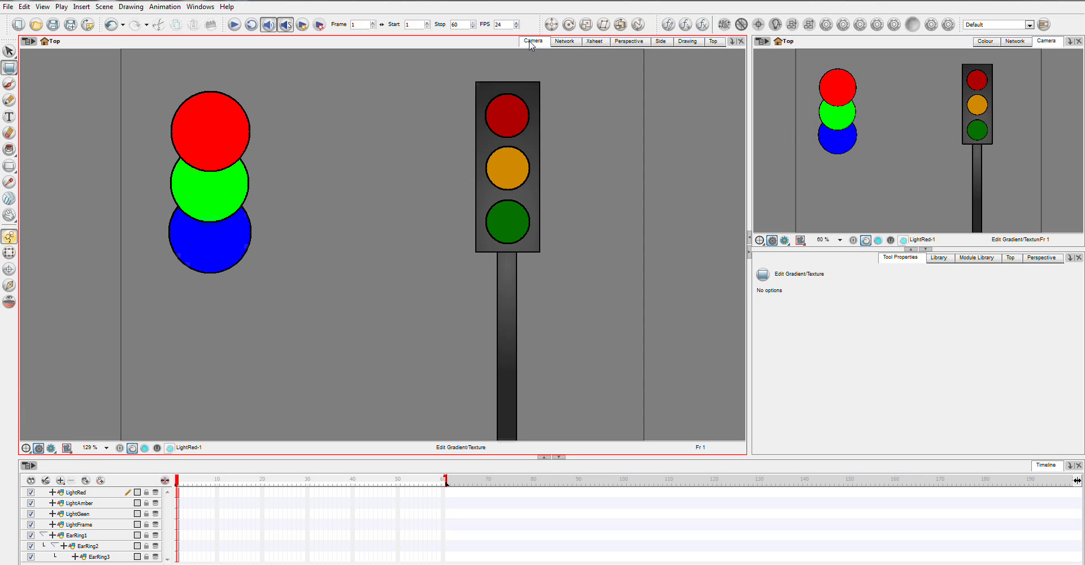
{"action": "left_click", "coordinate": [516, 107]}
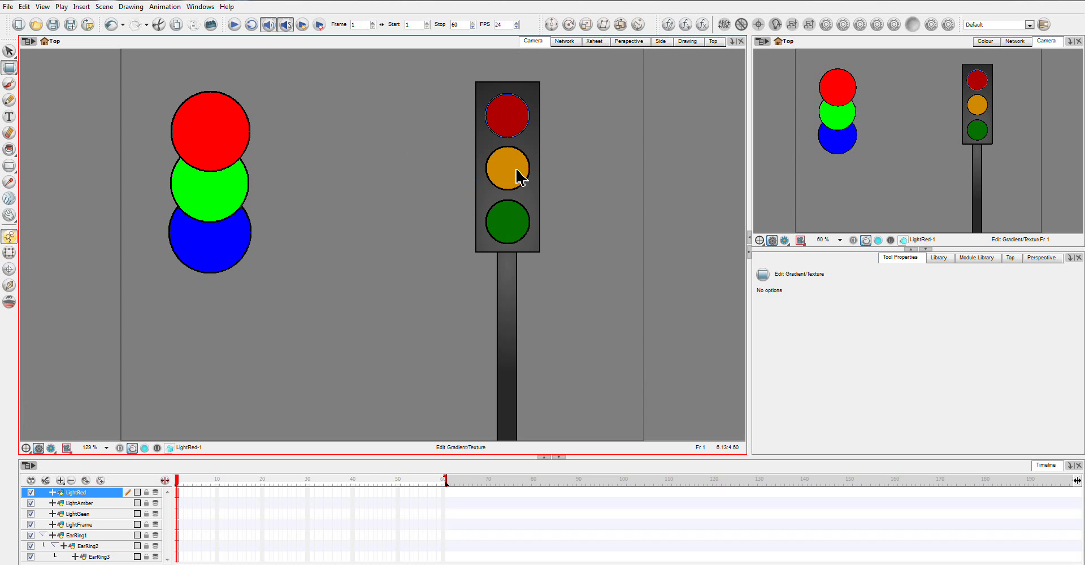
{"action": "left_click", "coordinate": [512, 223]}
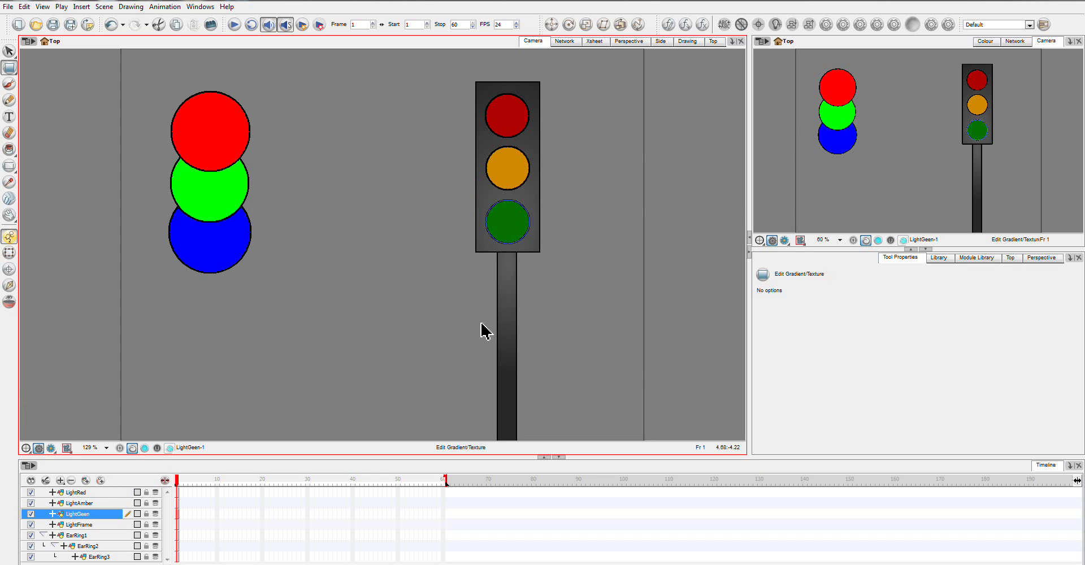
Nest the LightRed, LightAmber and LightGeen layers under LightFrame in the Timeline
{"action": "left_click", "coordinate": [82, 524]}
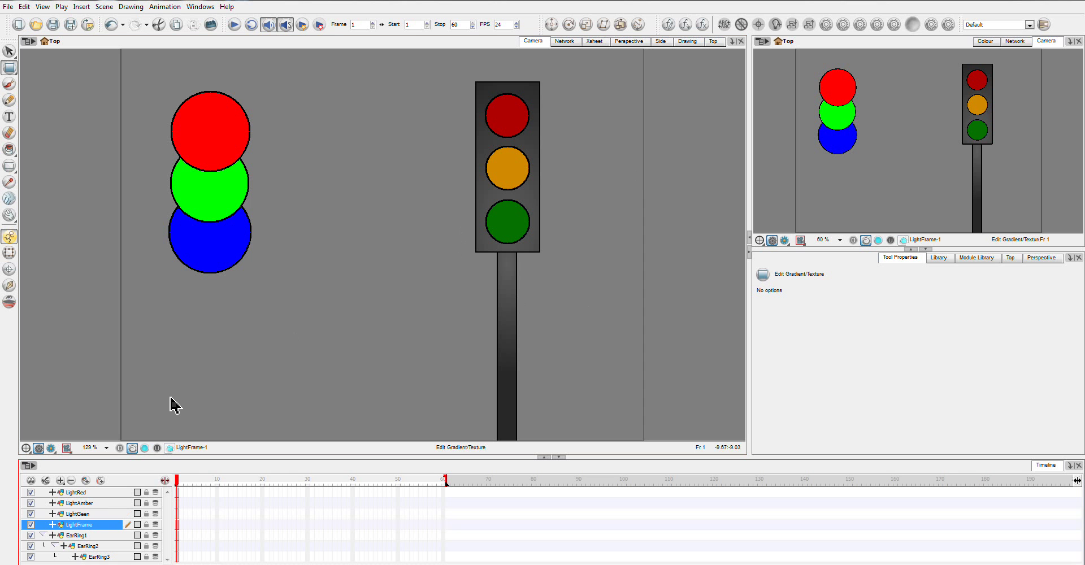
{"action": "left_click", "coordinate": [82, 514]}
{"action": "left_click", "coordinate": [85, 493], "text": "shift"}
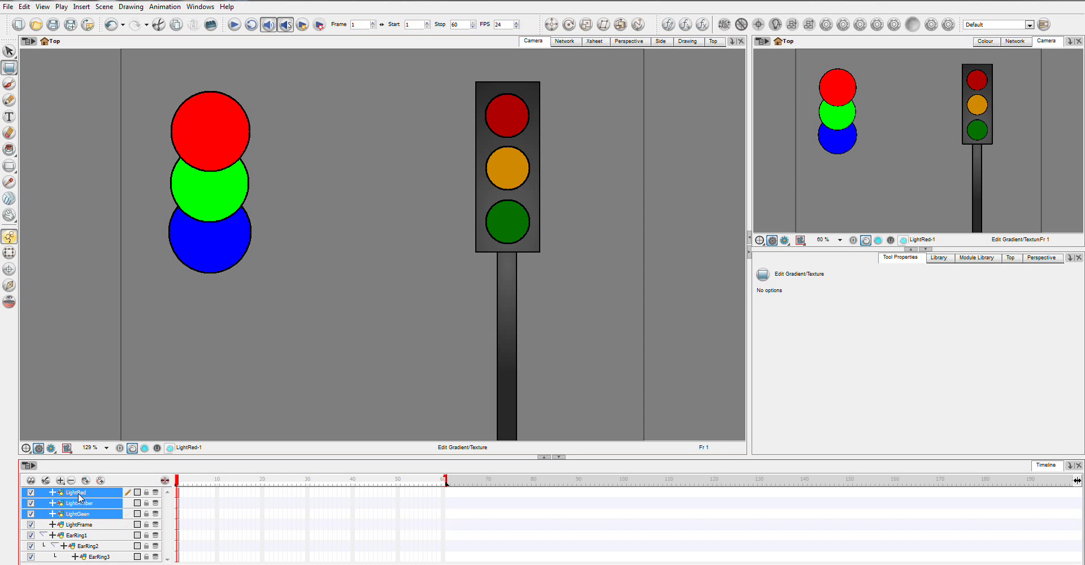
{"action": "left_click_drag", "start_coordinate": [80, 497], "coordinate": [82, 524]}
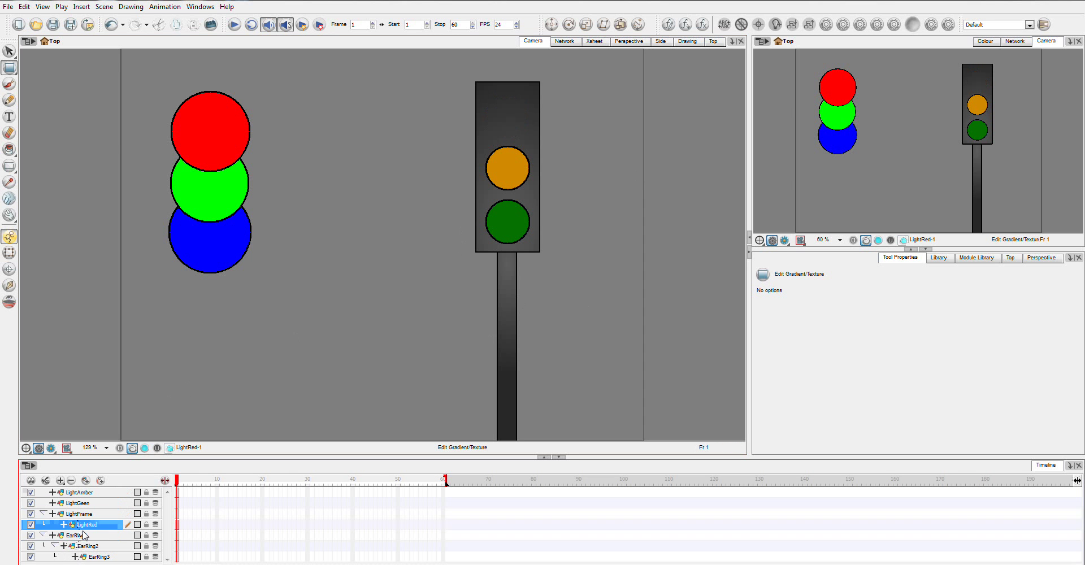
{"action": "key", "text": "ctrl+z"}
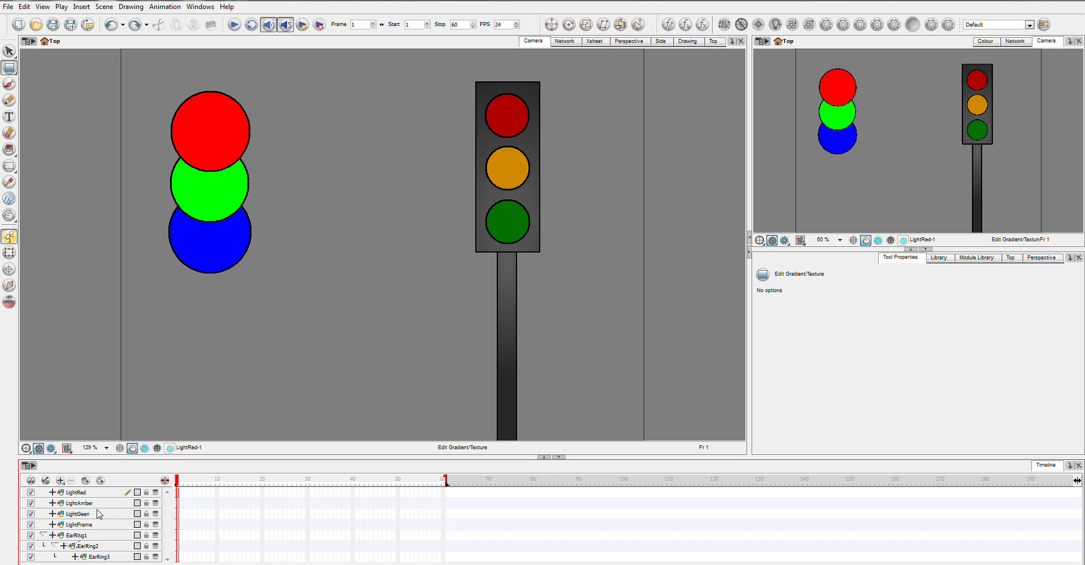
{"action": "left_click", "coordinate": [82, 514], "text": "shift"}
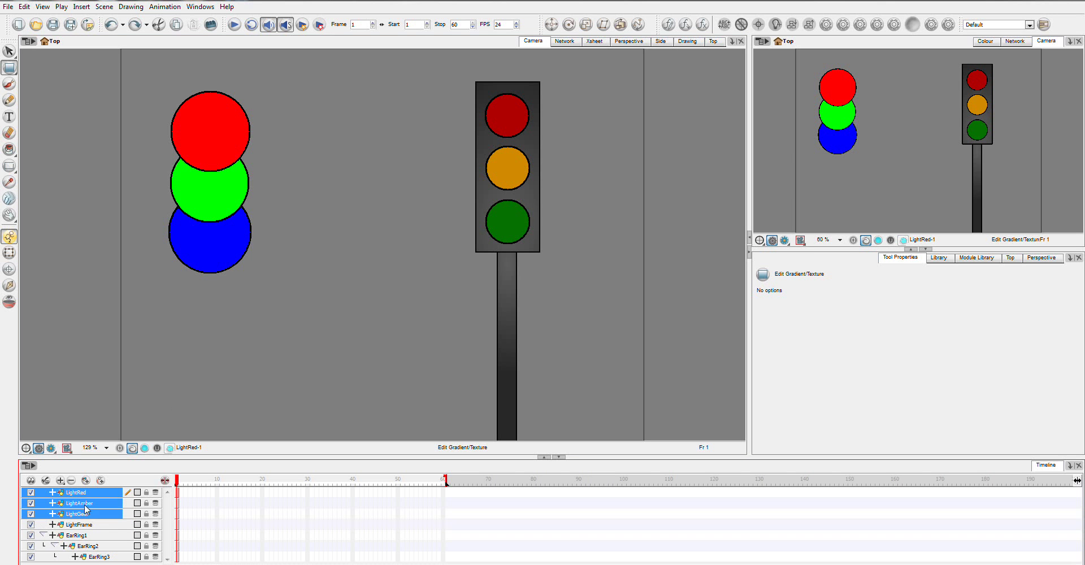
{"action": "left_click_drag", "start_coordinate": [81, 492], "coordinate": [83, 526]}
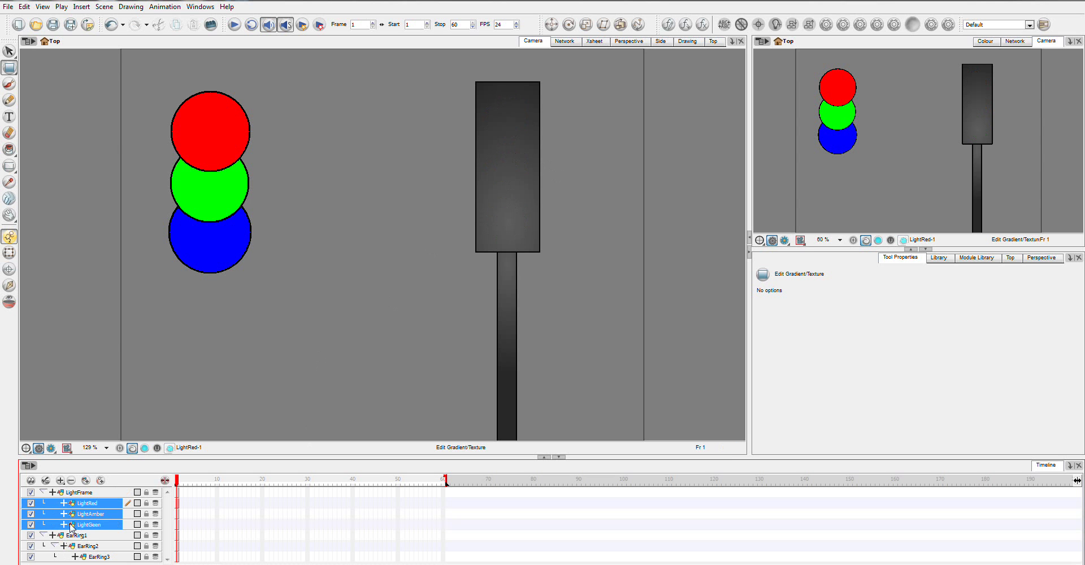
{"action": "left_click", "coordinate": [77, 494]}
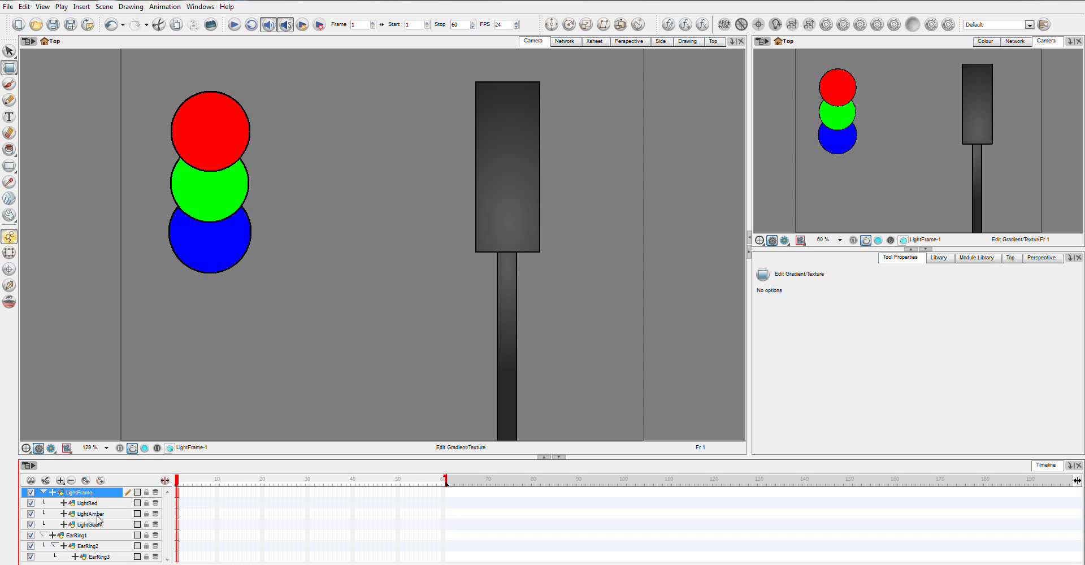
Move LightFrame's link to a later Composite input so the lamps show, then lower Display and Write
{"action": "left_click", "coordinate": [563, 42]}
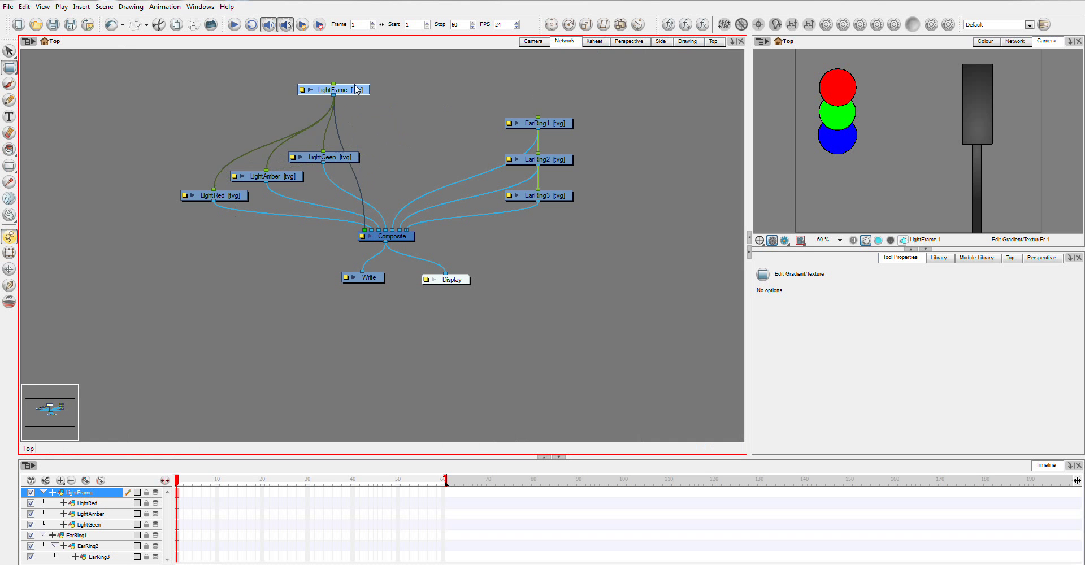
{"action": "mouse_move", "coordinate": [355, 89]}
{"action": "left_mouse_down"}
{"action": "mouse_move", "coordinate": [353, 104]}
{"action": "mouse_move", "coordinate": [343, 92]}
{"action": "left_mouse_up"}
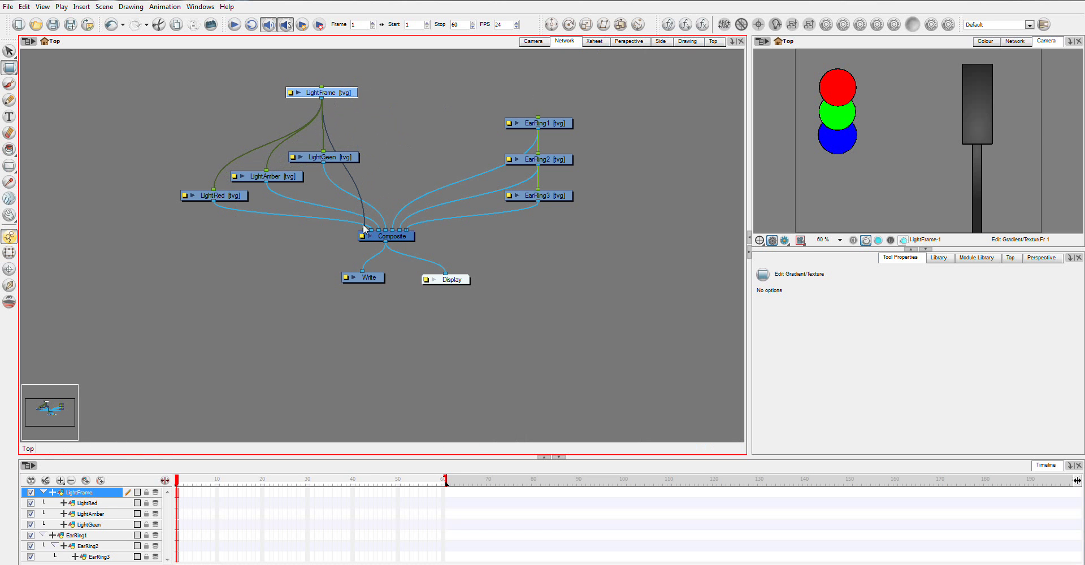
{"action": "left_click_drag", "start_coordinate": [365, 231], "coordinate": [385, 237]}
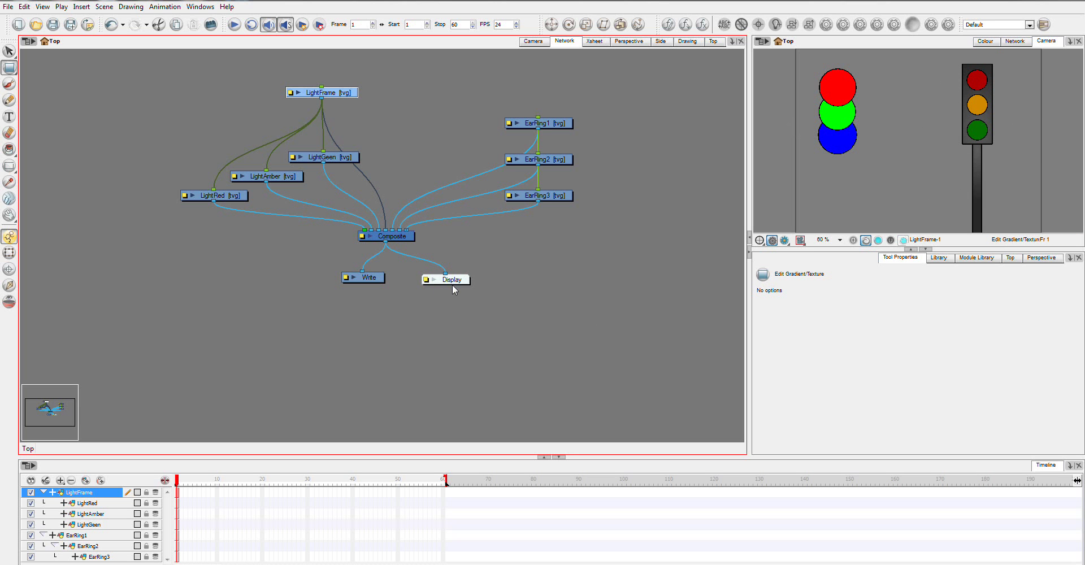
{"action": "left_click_drag", "start_coordinate": [452, 288], "coordinate": [458, 337]}
{"action": "left_click_drag", "start_coordinate": [370, 280], "coordinate": [366, 332]}
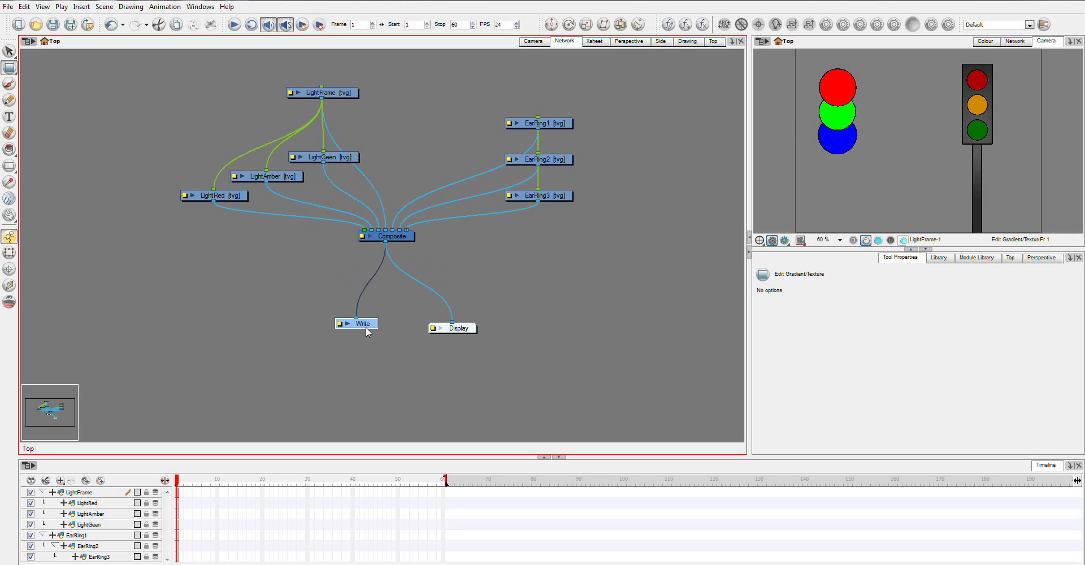
Drag a Composite module from the Module Library into the network and name it Composite_TrafficLight
{"action": "left_click", "coordinate": [976, 257]}
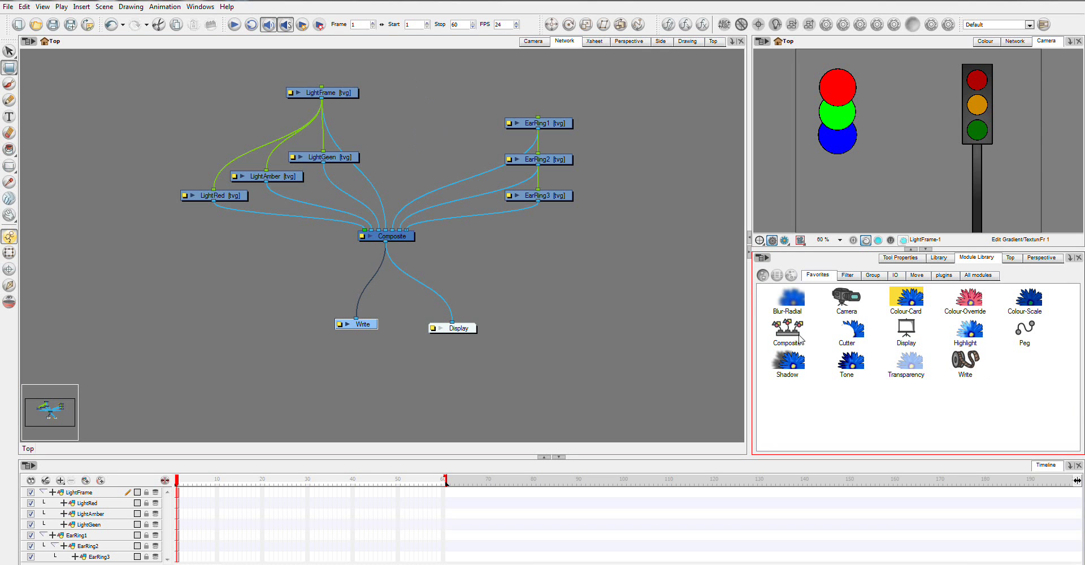
{"action": "left_click_drag", "start_coordinate": [798, 335], "coordinate": [192, 255]}
{"action": "double_click", "coordinate": [194, 253]}
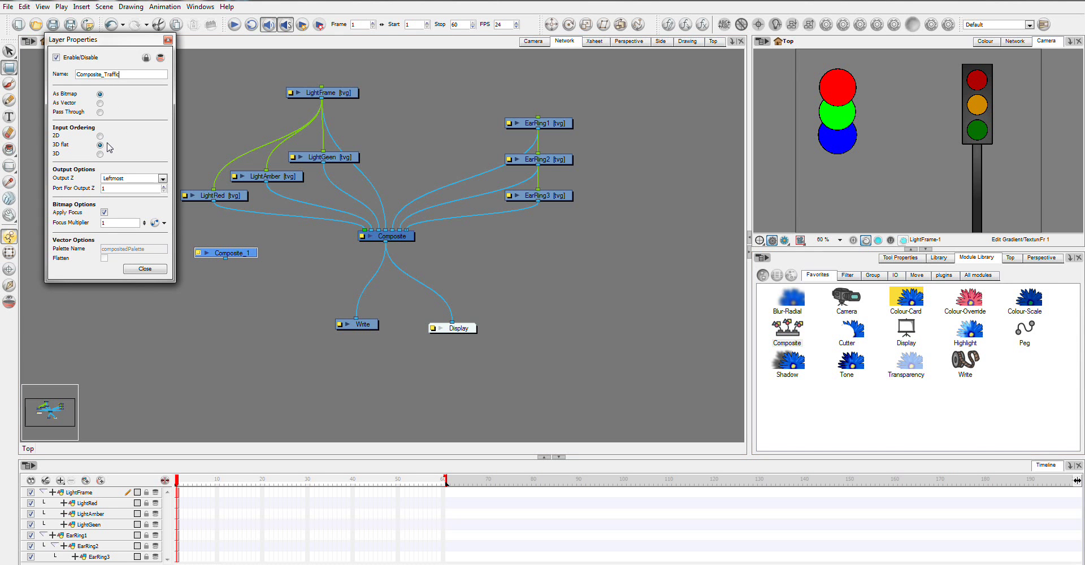
{"action": "type", "text": "TrafficLight"}
{"action": "key", "text": "Return"}
Connect LightRed, LightAmber, LightGeen and LightFrame into Composite_TrafficLight
{"action": "left_click", "coordinate": [146, 269]}
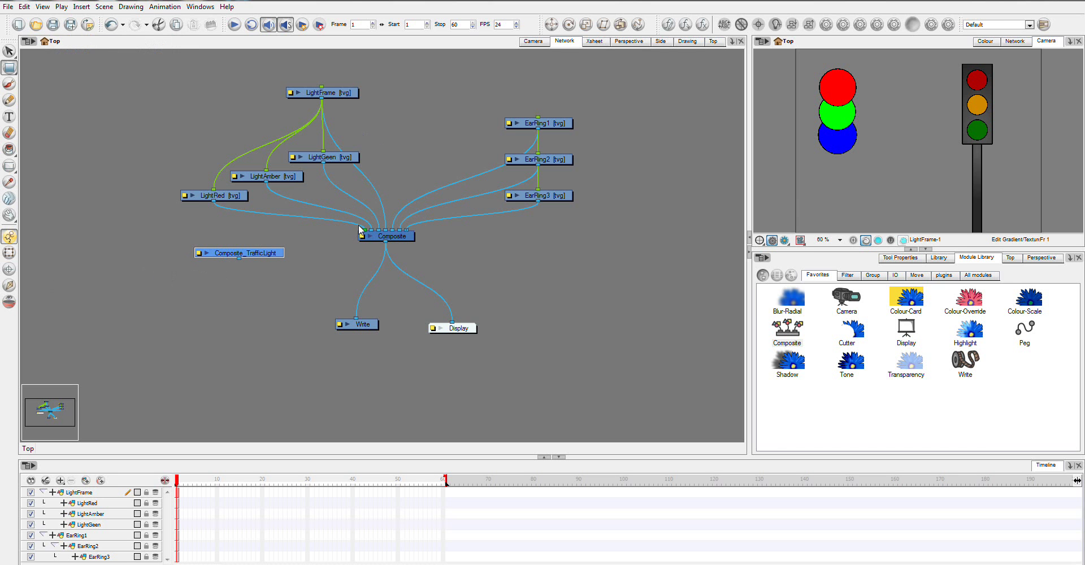
{"action": "left_click_drag", "start_coordinate": [365, 230], "coordinate": [223, 255]}
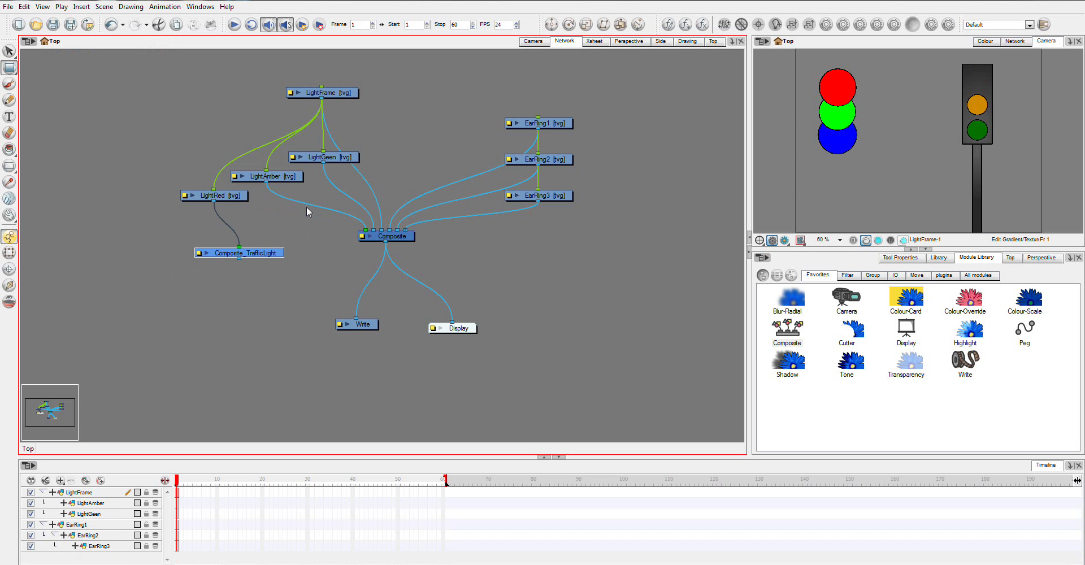
{"action": "left_click_drag", "start_coordinate": [365, 230], "coordinate": [239, 247]}
{"action": "left_click_drag", "start_coordinate": [373, 230], "coordinate": [264, 252]}
{"action": "left_click_drag", "start_coordinate": [368, 230], "coordinate": [321, 238]}
Reposition the traffic-light node group and feed Composite_TrafficLight into the main Composite
{"action": "left_click_drag", "start_coordinate": [203, 59], "coordinate": [338, 243]}
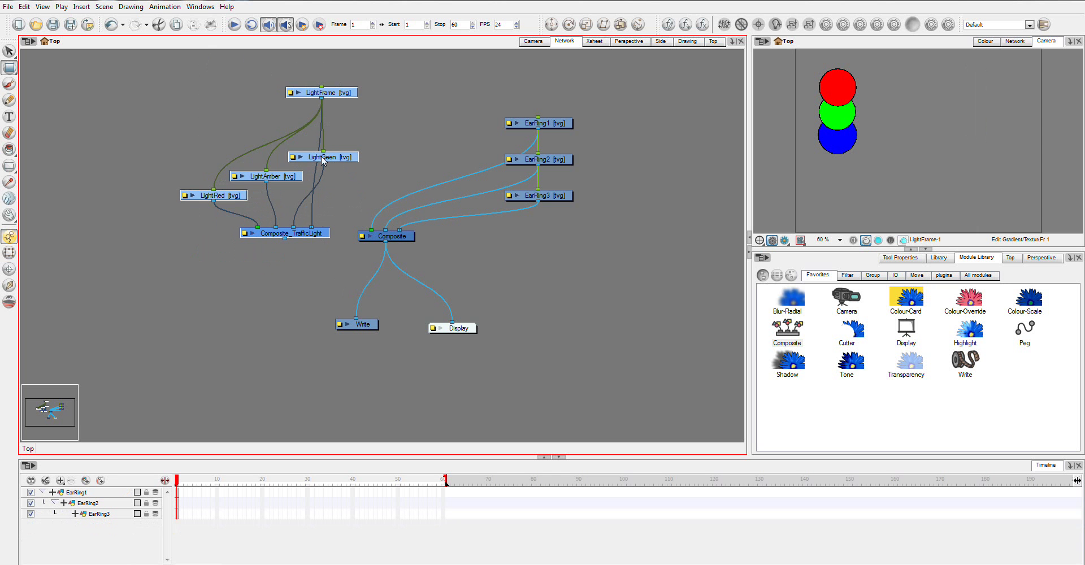
{"action": "left_click_drag", "start_coordinate": [321, 155], "coordinate": [301, 138]}
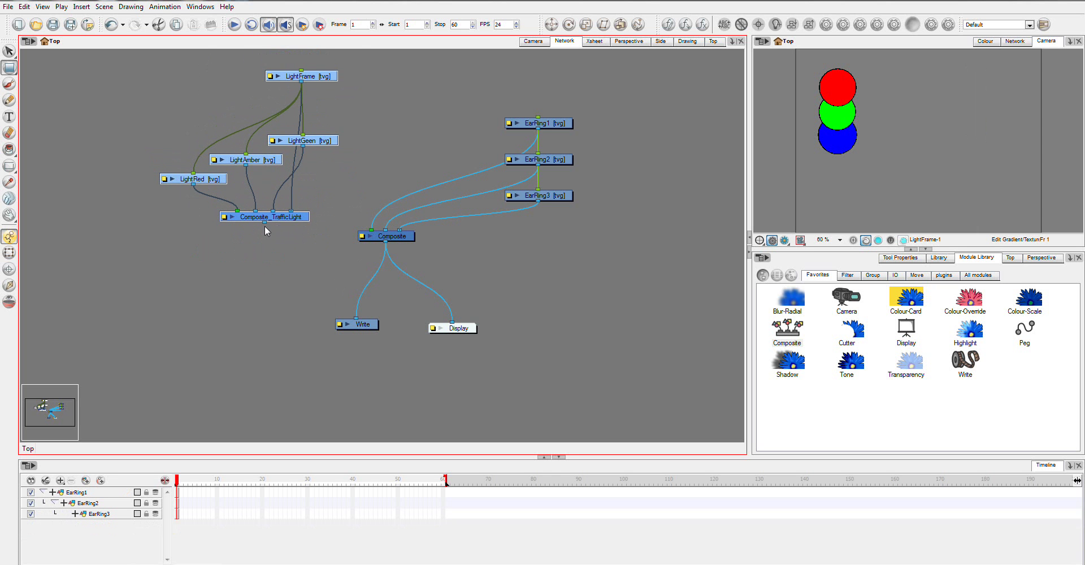
{"action": "left_click_drag", "start_coordinate": [265, 222], "coordinate": [368, 230]}
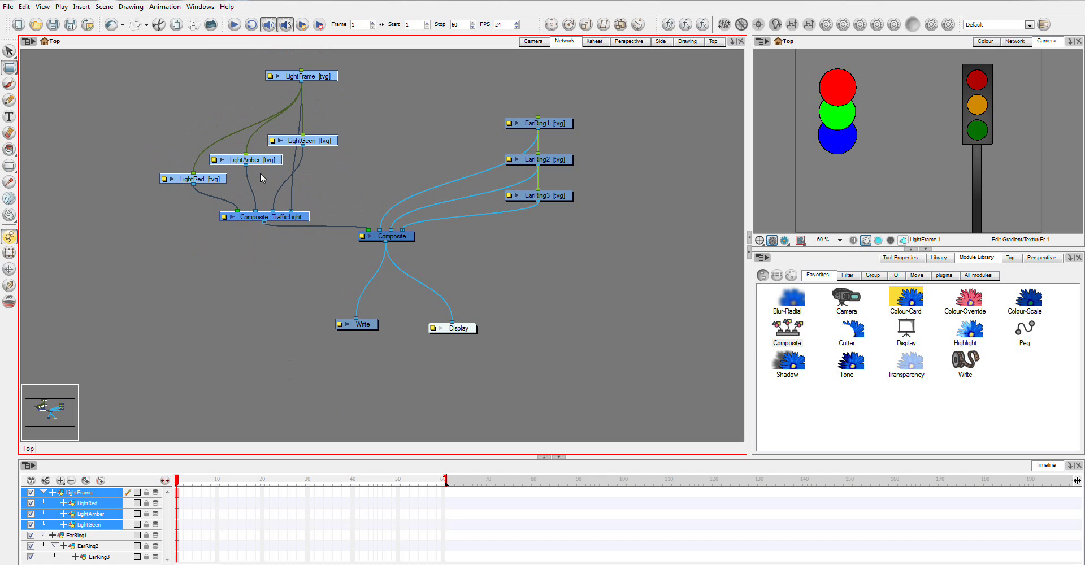
{"action": "mouse_move", "coordinate": [320, 80]}
{"action": "left_mouse_down"}
{"action": "mouse_move", "coordinate": [295, 77]}
{"action": "mouse_move", "coordinate": [333, 76]}
{"action": "left_mouse_up"}
{"action": "left_click_drag", "start_coordinate": [326, 143], "coordinate": [302, 139]}
{"action": "left_click", "coordinate": [358, 162]}
Tidy the layout, placing LightRed under LightAmber and lowering LightFrame slightly
{"action": "left_click_drag", "start_coordinate": [231, 189], "coordinate": [260, 194]}
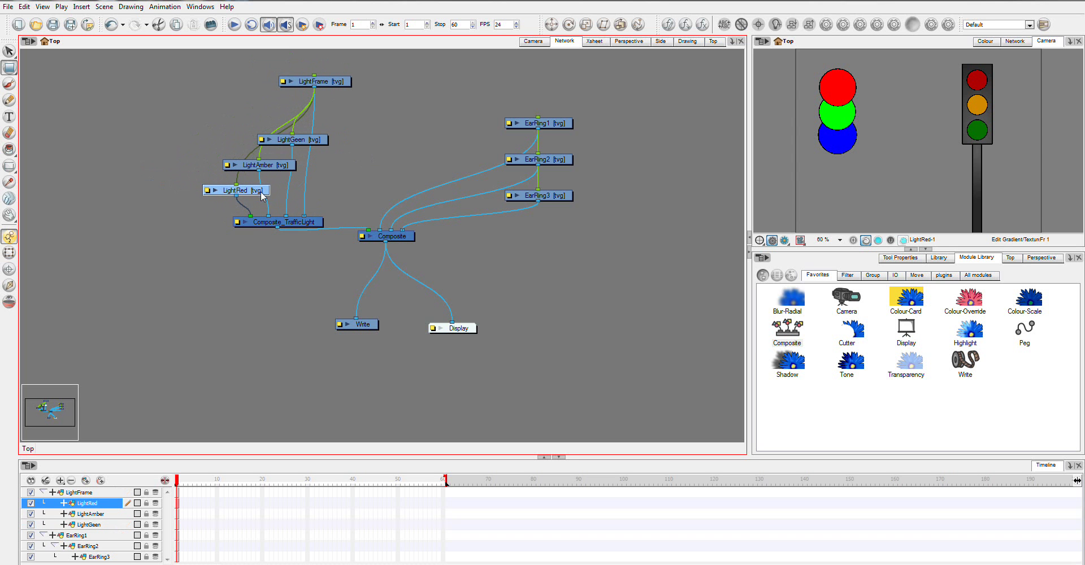
{"action": "left_click", "coordinate": [458, 120]}
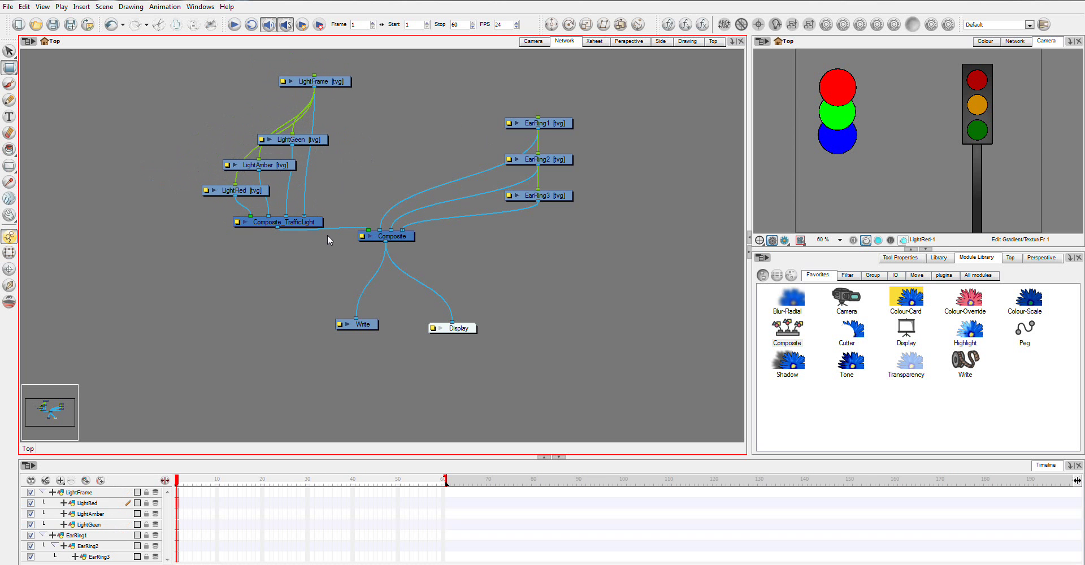
{"action": "left_click_drag", "start_coordinate": [326, 84], "coordinate": [326, 101]}
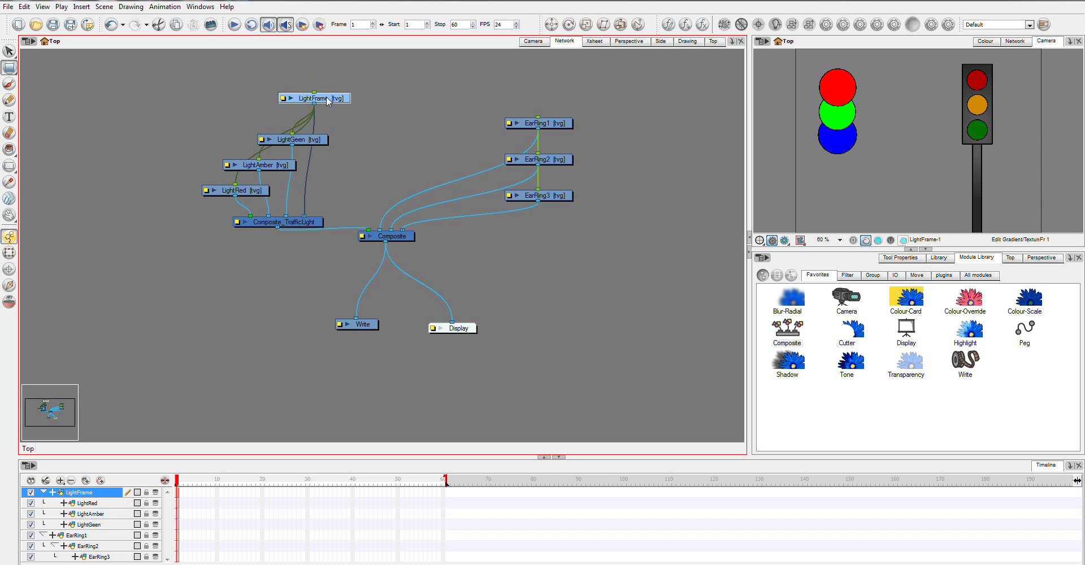
{"action": "left_click_drag", "start_coordinate": [222, 66], "coordinate": [333, 211]}
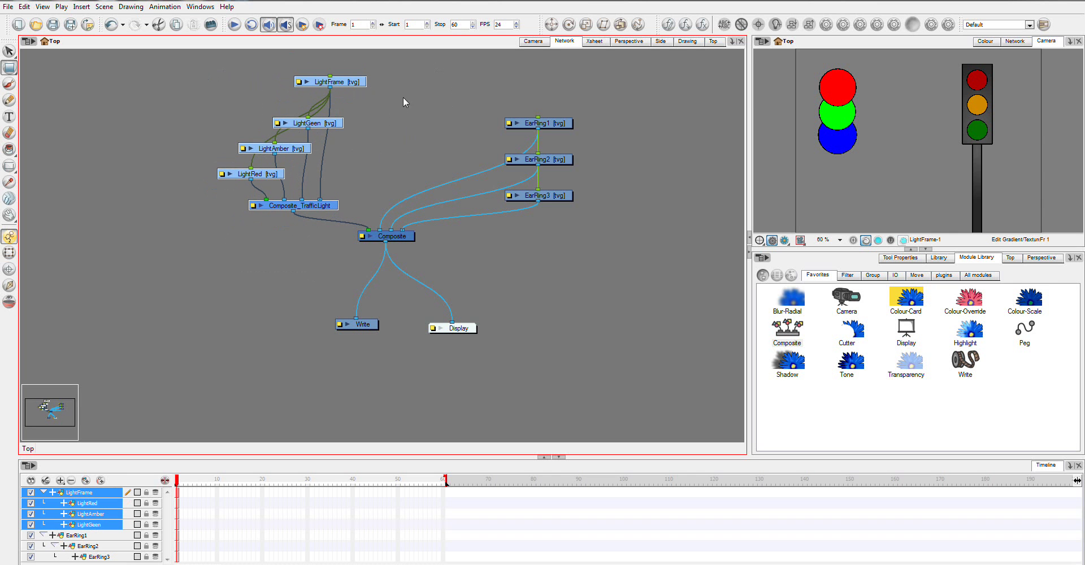
{"action": "left_click", "coordinate": [402, 102]}
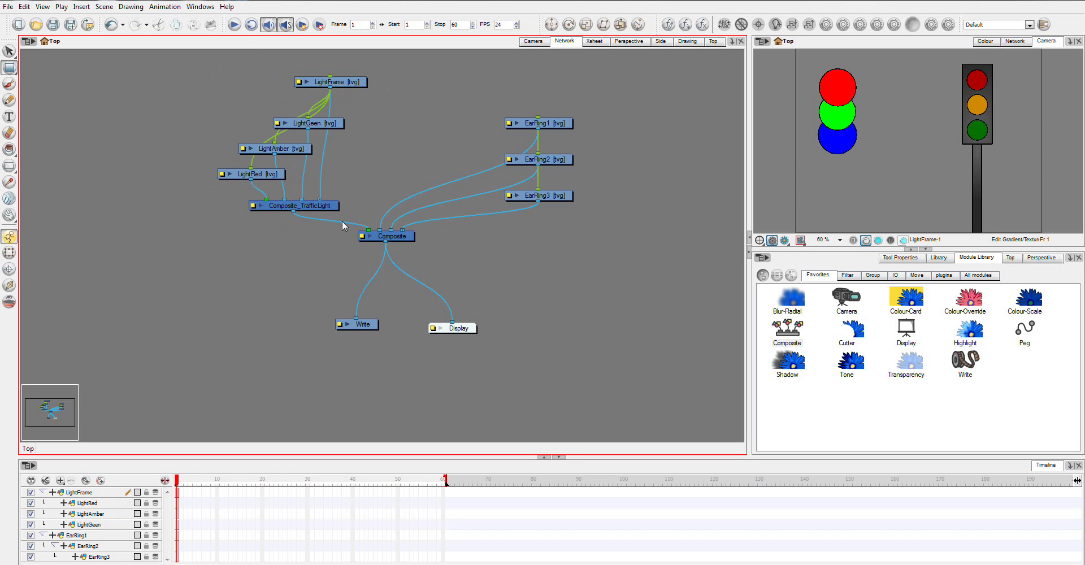
Unlink Composite_TrafficLight and rename the main Composite node to Composite_EarRing
{"action": "left_click_drag", "start_coordinate": [368, 229], "coordinate": [273, 253]}
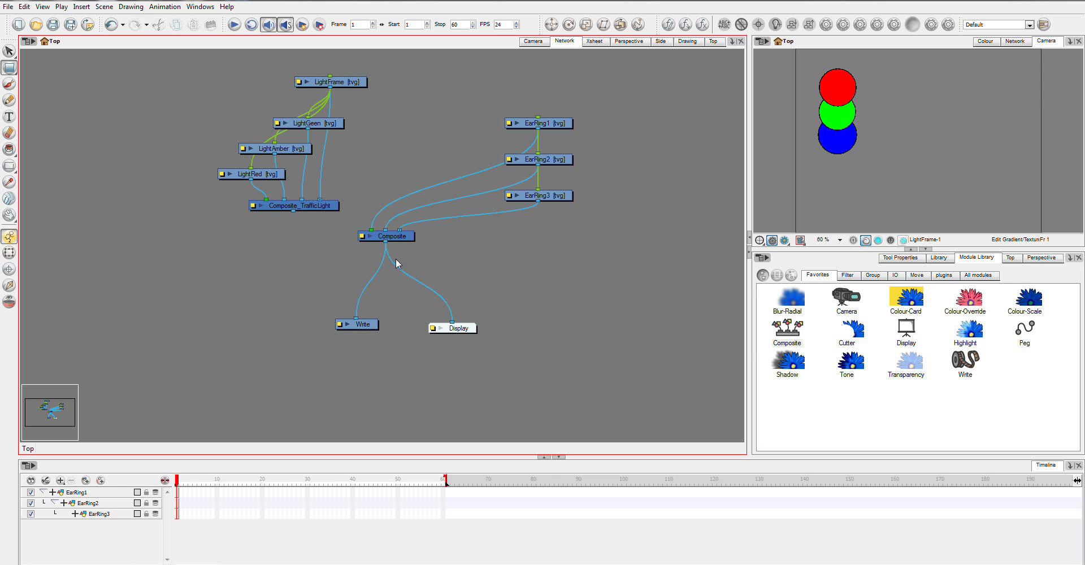
{"action": "double_click", "coordinate": [359, 240]}
{"action": "left_click", "coordinate": [113, 73]}
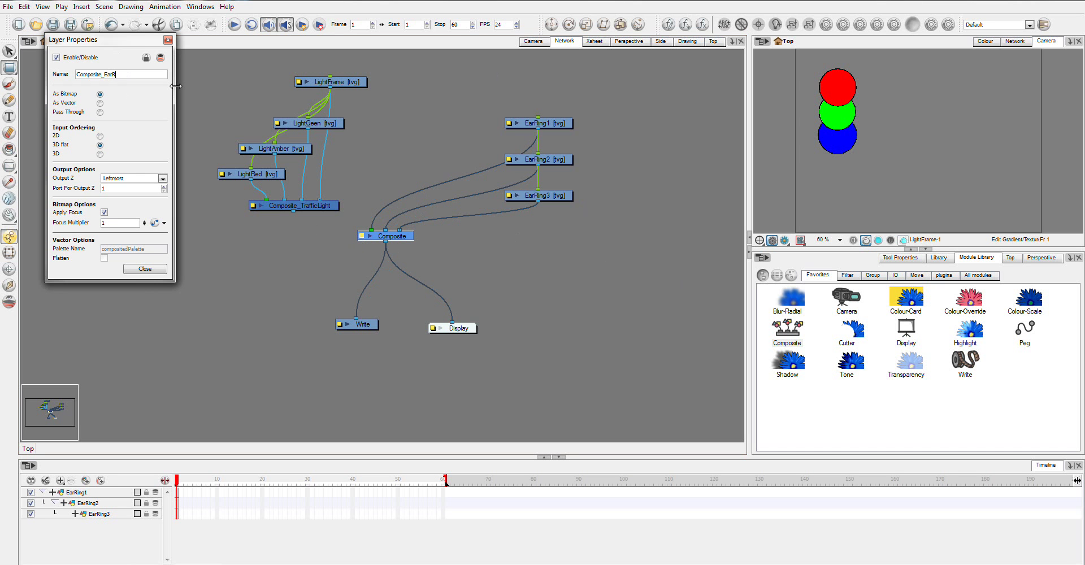
{"action": "type", "text": "_EarRing"}
{"action": "key", "text": "Return"}
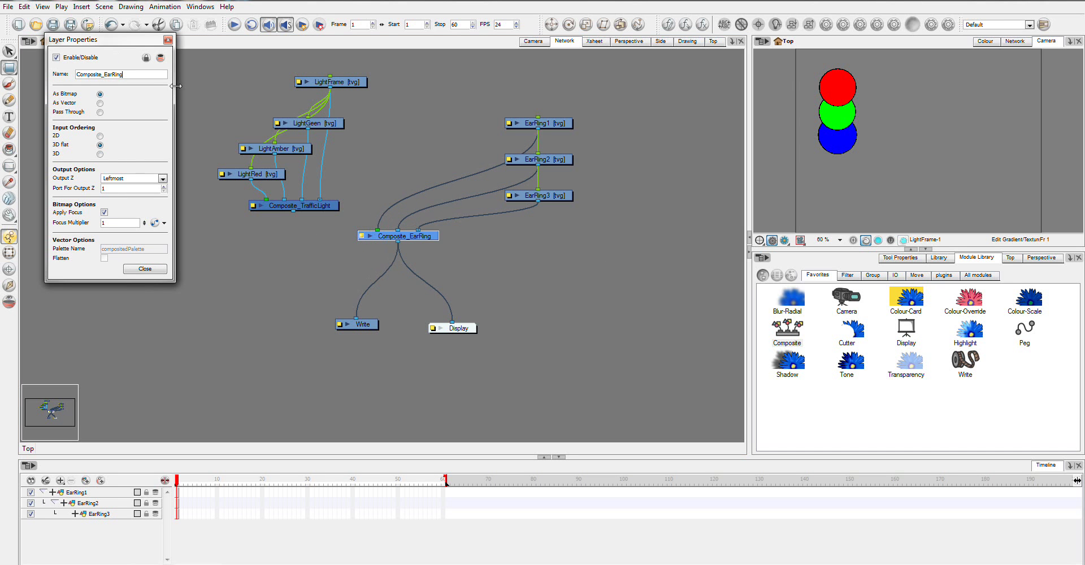
Add a new Composite node to the network, detaching Write from Composite_EarRing
{"action": "left_click", "coordinate": [145, 269]}
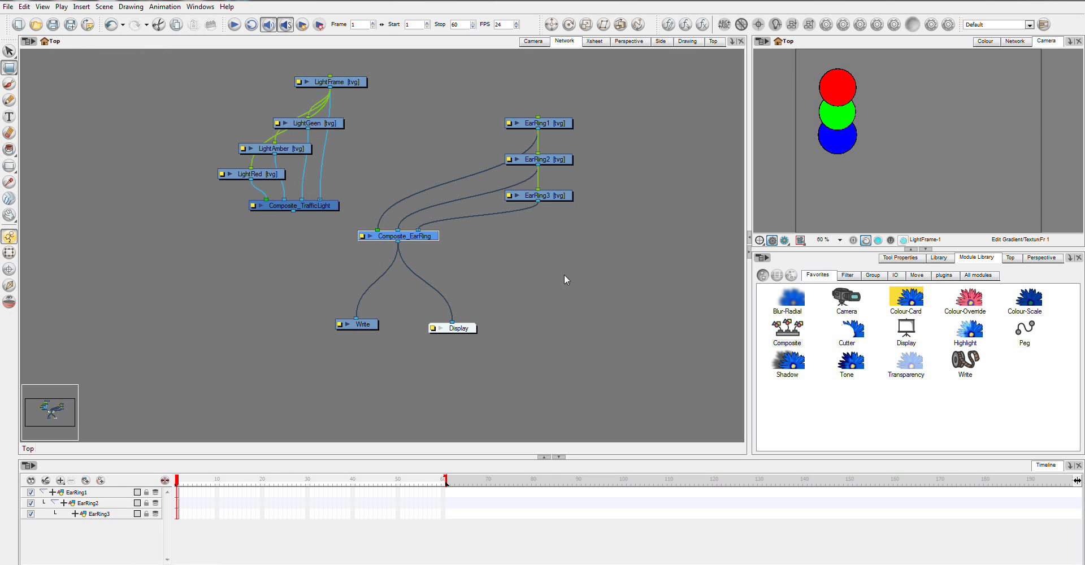
{"action": "left_click_drag", "start_coordinate": [795, 343], "coordinate": [269, 252]}
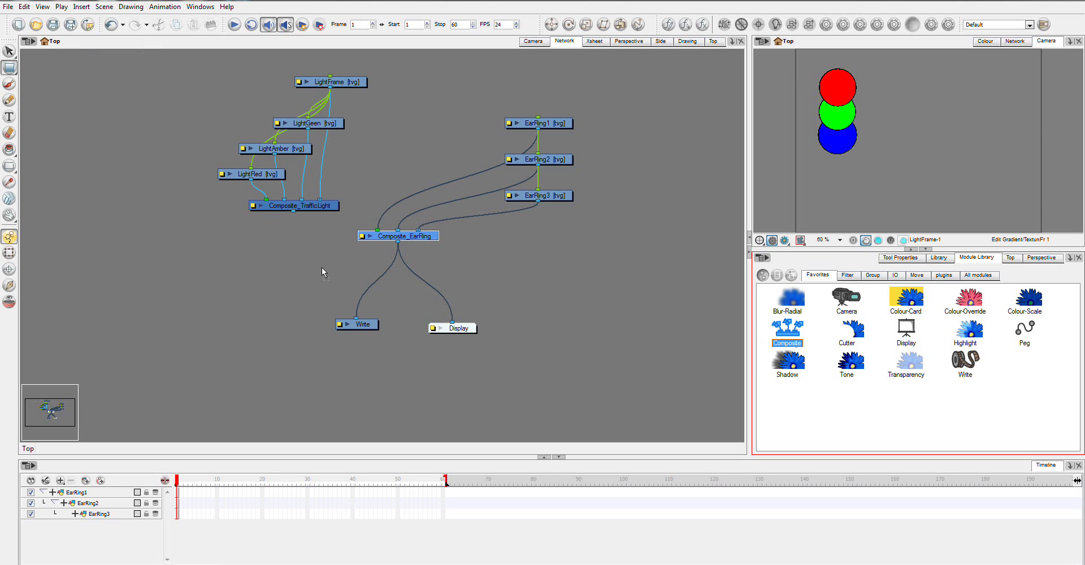
{"action": "left_click_drag", "start_coordinate": [322, 272], "coordinate": [321, 270]}
{"action": "mouse_move", "coordinate": [399, 271]}
{"action": "left_mouse_down"}
{"action": "mouse_move", "coordinate": [299, 283]}
{"action": "mouse_move", "coordinate": [376, 290]}
{"action": "mouse_move", "coordinate": [434, 269]}
{"action": "mouse_move", "coordinate": [342, 272]}
{"action": "mouse_move", "coordinate": [390, 274]}
{"action": "left_mouse_up"}
{"action": "left_click", "coordinate": [418, 281]}
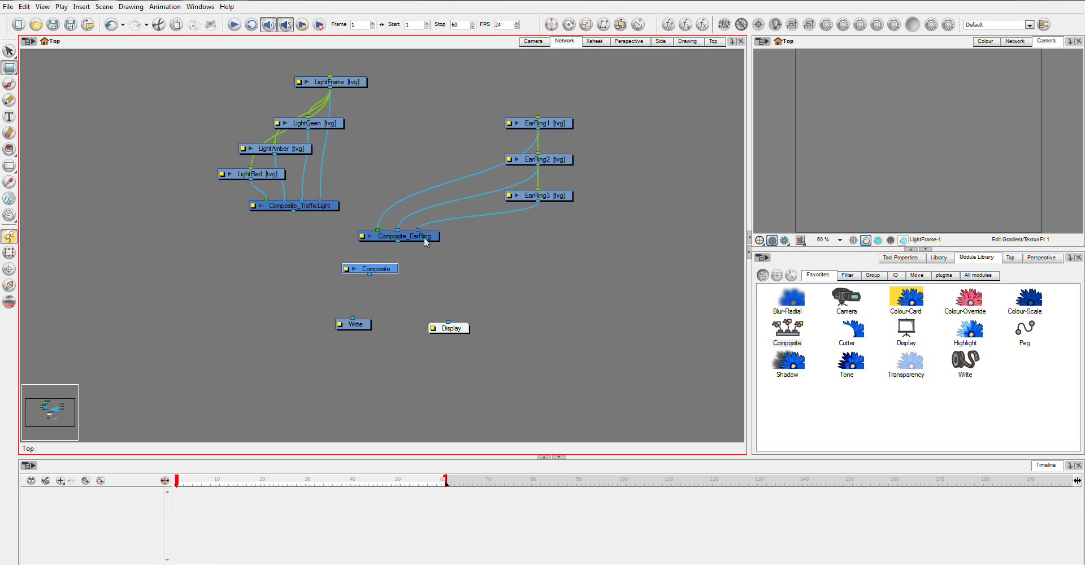
Connect the new Composite's output to both Write and Display, repositioning Composite_EarRing and Display
{"action": "left_click_drag", "start_coordinate": [423, 236], "coordinate": [457, 212]}
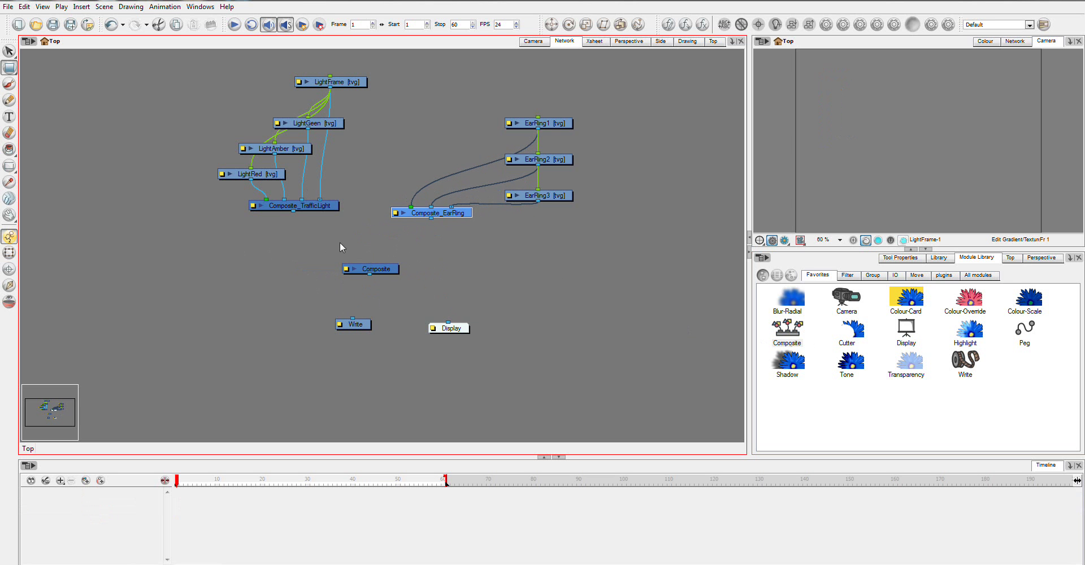
{"action": "left_click_drag", "start_coordinate": [370, 275], "coordinate": [353, 319]}
{"action": "left_click_drag", "start_coordinate": [447, 322], "coordinate": [382, 269]}
{"action": "left_click_drag", "start_coordinate": [451, 332], "coordinate": [416, 330]}
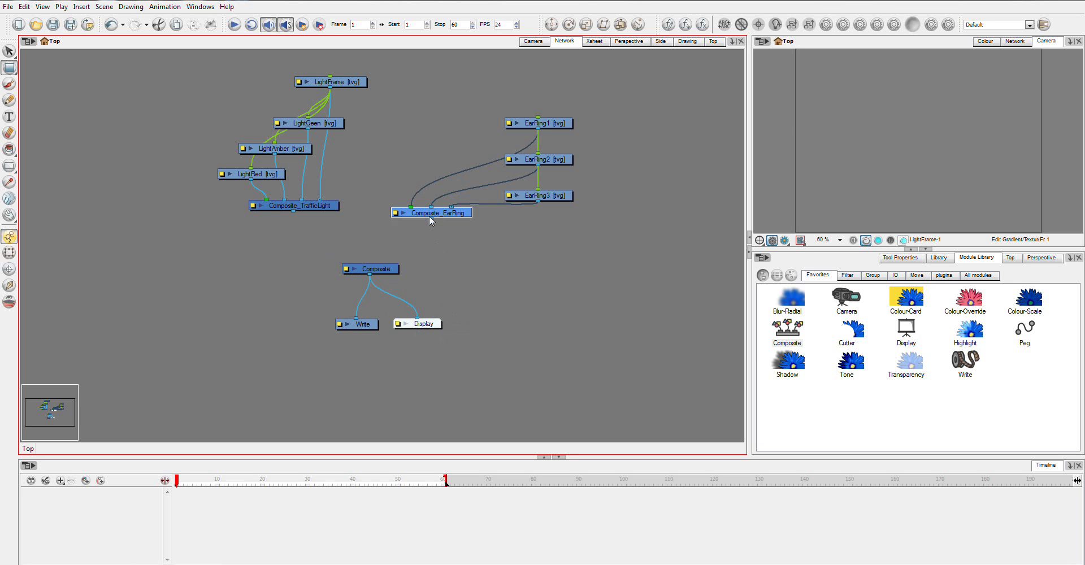
Feed Composite_EarRing into the new Composite and move the three EarRing nodes up and left
{"action": "left_click_drag", "start_coordinate": [428, 215], "coordinate": [379, 263]}
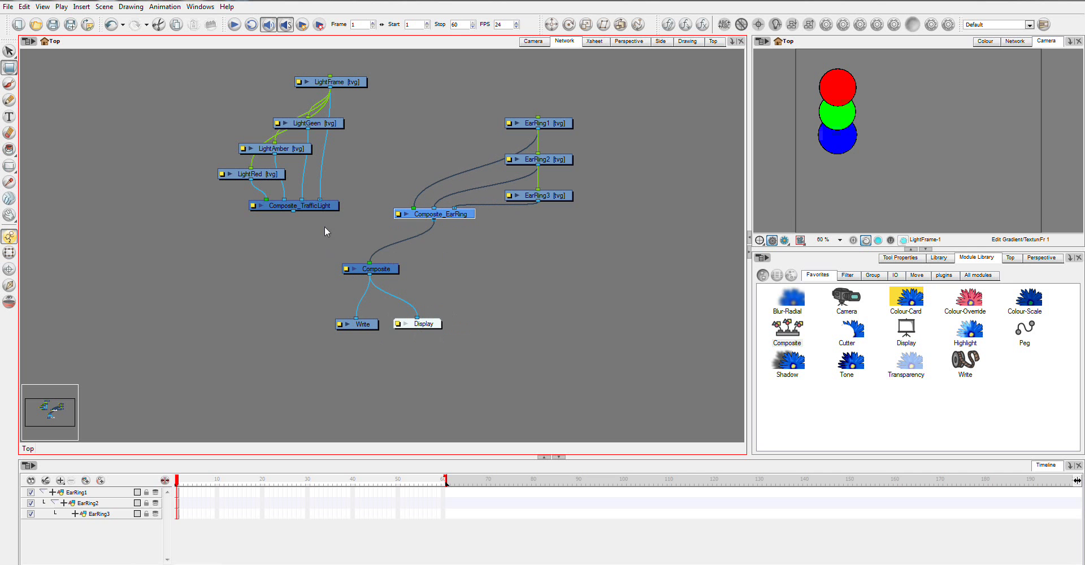
{"action": "left_click_drag", "start_coordinate": [293, 210], "coordinate": [360, 263]}
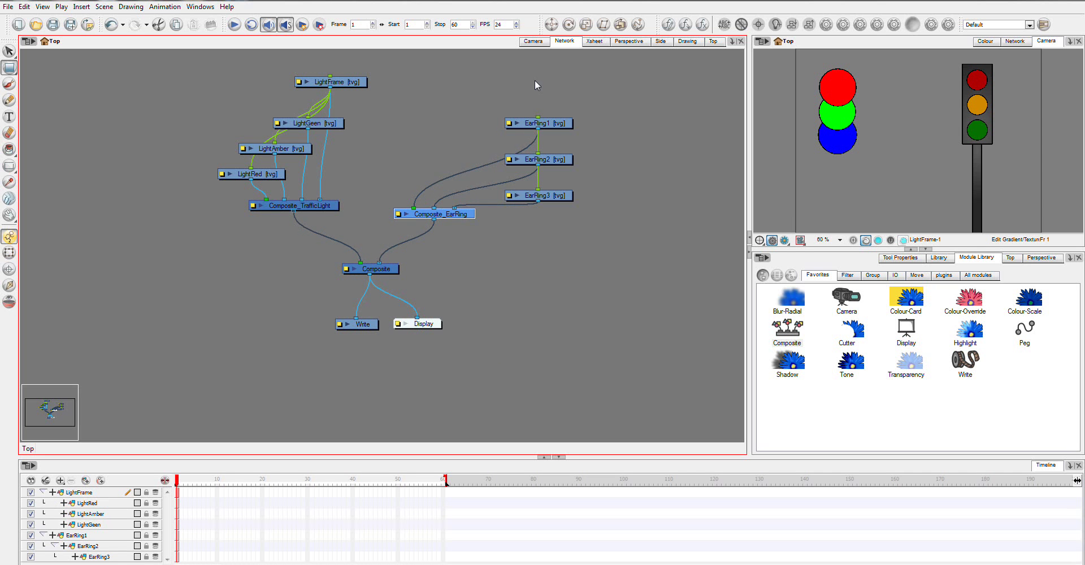
{"action": "left_click_drag", "start_coordinate": [534, 80], "coordinate": [561, 243]}
{"action": "left_click_drag", "start_coordinate": [551, 199], "coordinate": [496, 174]}
Reconnect EarRing2 to Composite_EarRing's middle input
{"action": "left_click", "coordinate": [245, 69]}
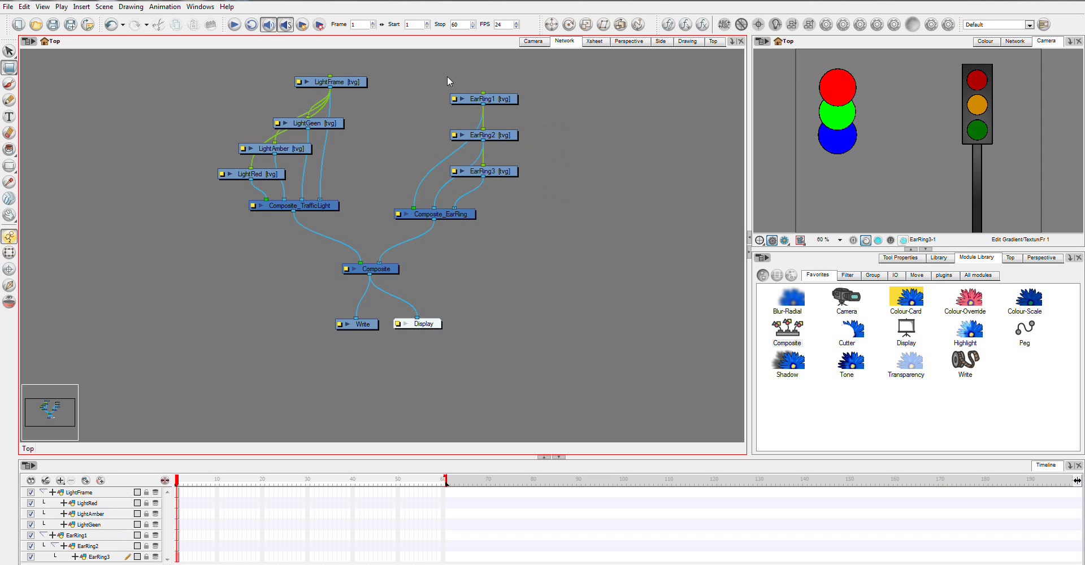
{"action": "mouse_move", "coordinate": [453, 100]}
{"action": "left_mouse_down"}
{"action": "mouse_move", "coordinate": [540, 254]}
{"action": "mouse_move", "coordinate": [442, 99]}
{"action": "left_mouse_up"}
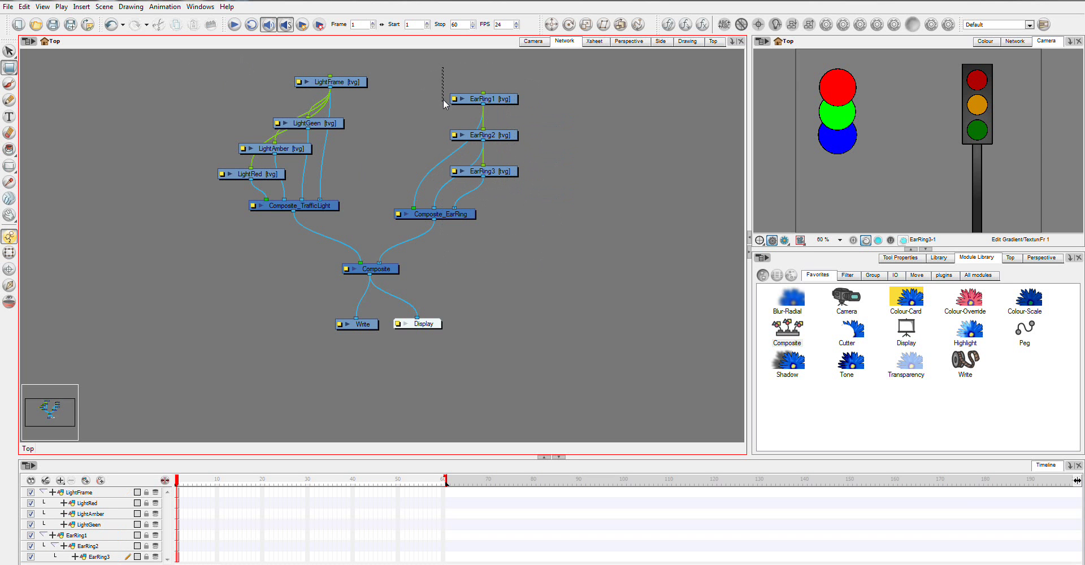
{"action": "left_click", "coordinate": [439, 214]}
{"action": "left_click", "coordinate": [603, 165]}
{"action": "left_click_drag", "start_coordinate": [483, 140], "coordinate": [433, 208]}
Group EarRing1–3 and Composite_EarRing with Edit > Group > Group Selected Layers
{"action": "left_click_drag", "start_coordinate": [592, 235], "coordinate": [399, 68]}
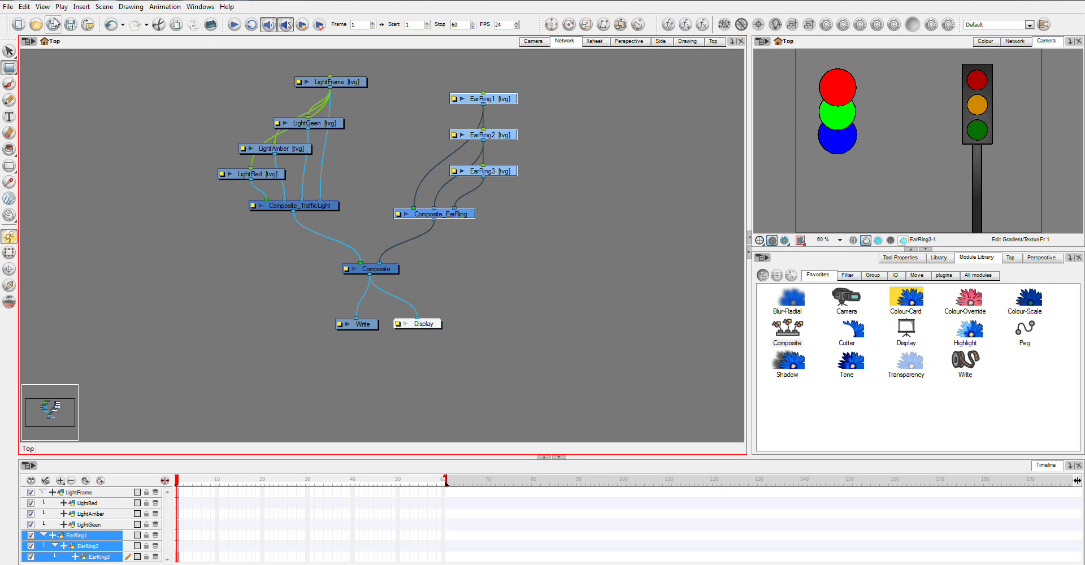
{"action": "left_click", "coordinate": [26, 7]}
{"action": "left_click", "coordinate": [27, 8]}
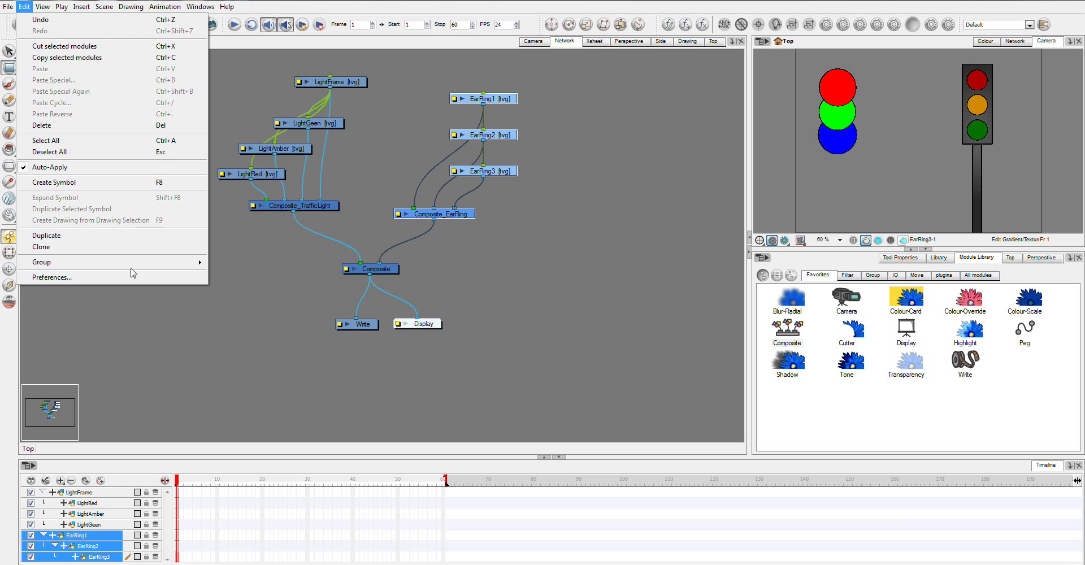
{"action": "mouse_move", "coordinate": [141, 263]}
{"action": "left_click", "coordinate": [299, 292]}
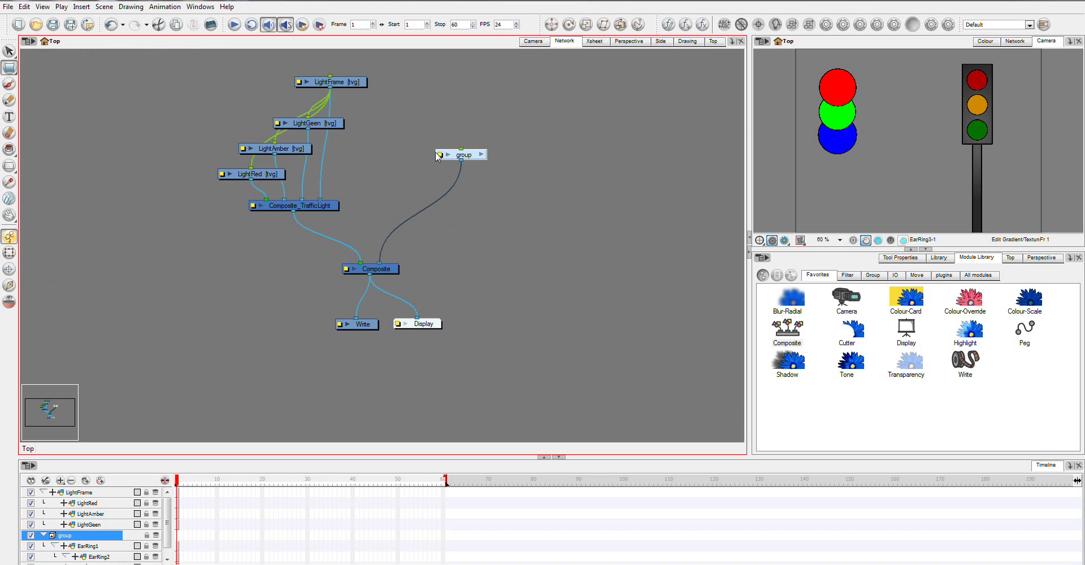
Rename the new group to groupEarRing and step inside it
{"action": "double_click", "coordinate": [440, 157]}
{"action": "left_click", "coordinate": [105, 74]}
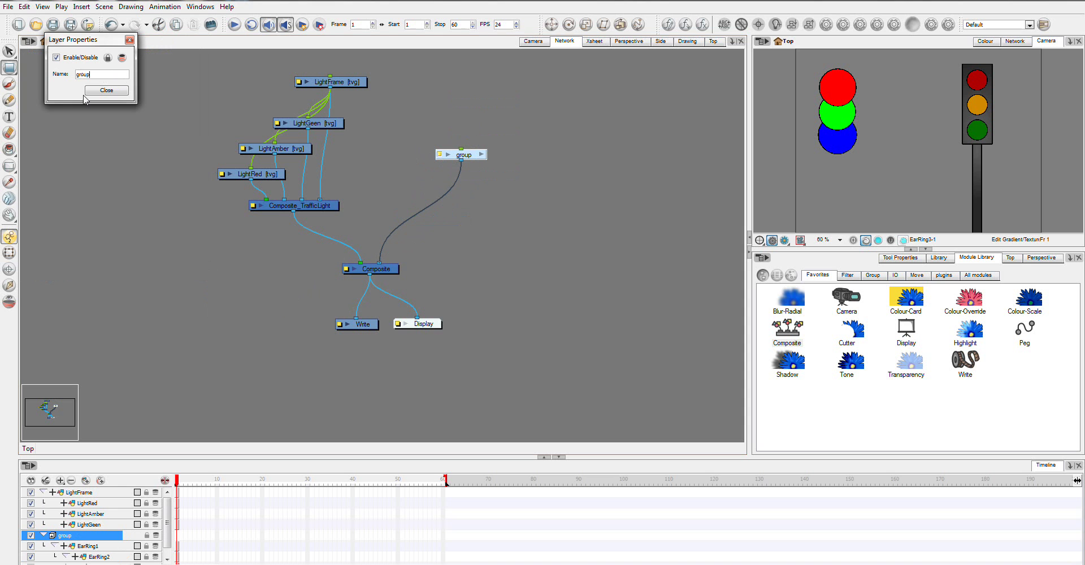
{"action": "type", "text": "EarRing"}
{"action": "left_click", "coordinate": [127, 90]}
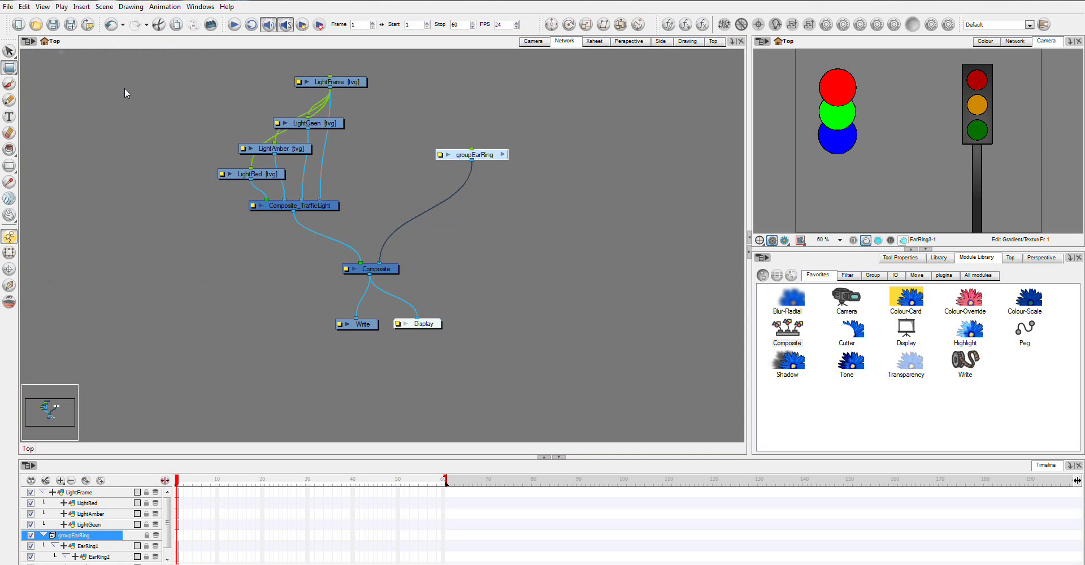
{"action": "double_click", "coordinate": [441, 153]}
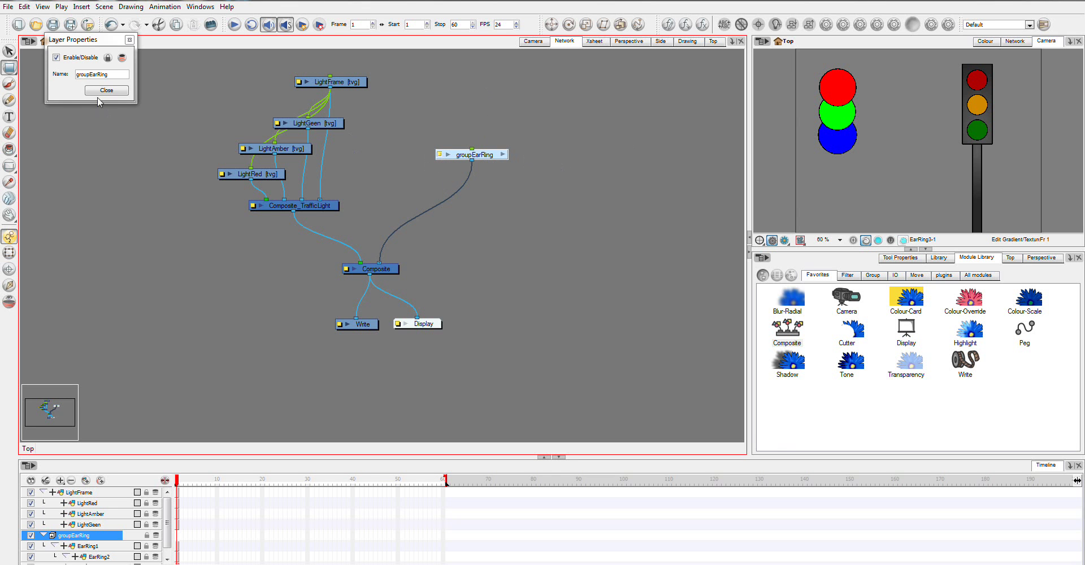
{"action": "key", "text": "Return"}
{"action": "left_click", "coordinate": [448, 155]}
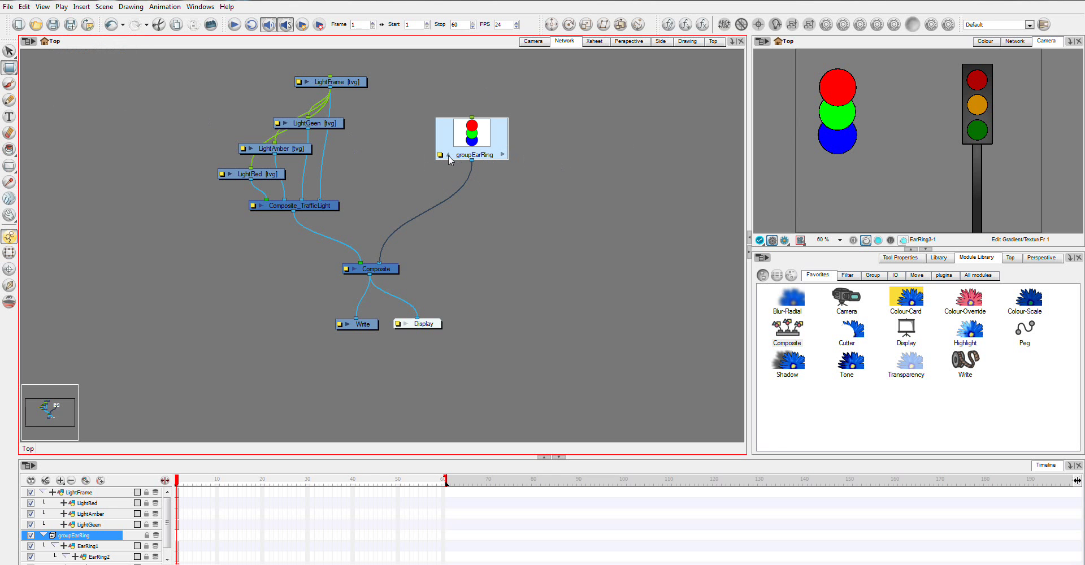
{"action": "left_click", "coordinate": [502, 154]}
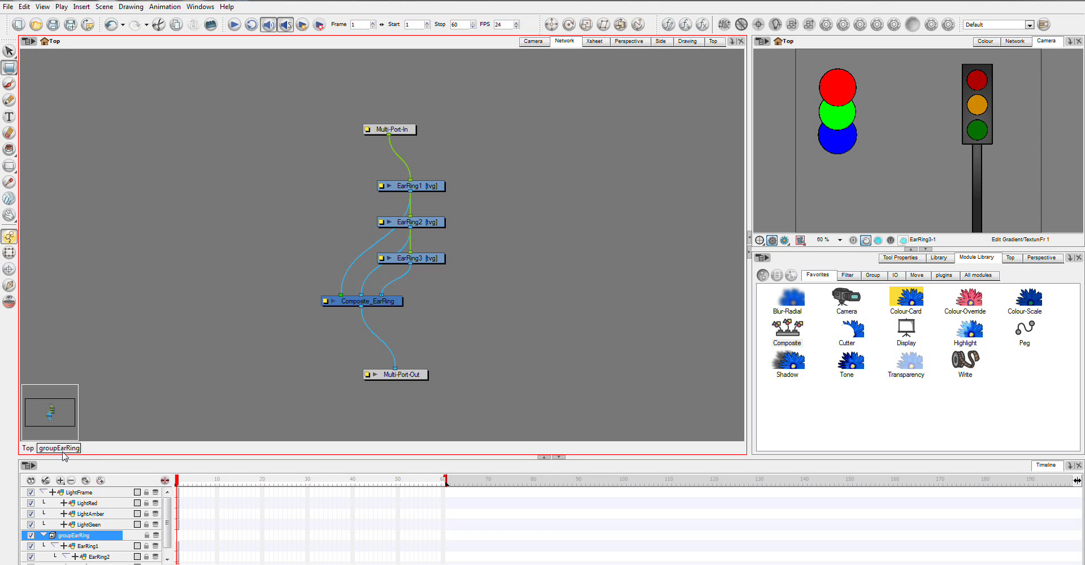
Leave groupEarRing and return to the top level of the network
{"action": "left_click", "coordinate": [29, 449]}
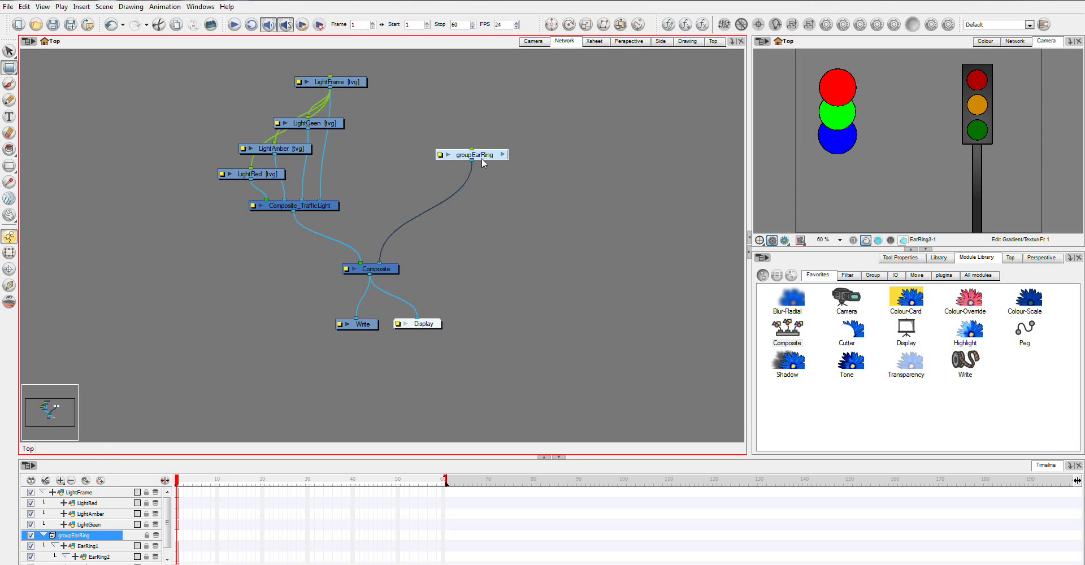
Nudge the groupEarRing node slightly up and to the right
{"action": "left_click_drag", "start_coordinate": [517, 125], "coordinate": [529, 116]}
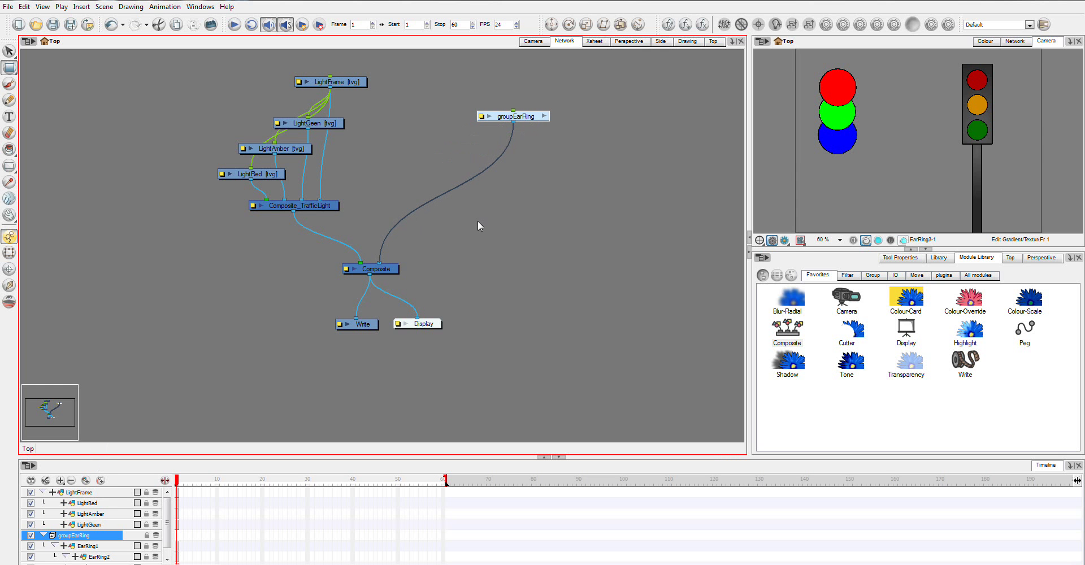